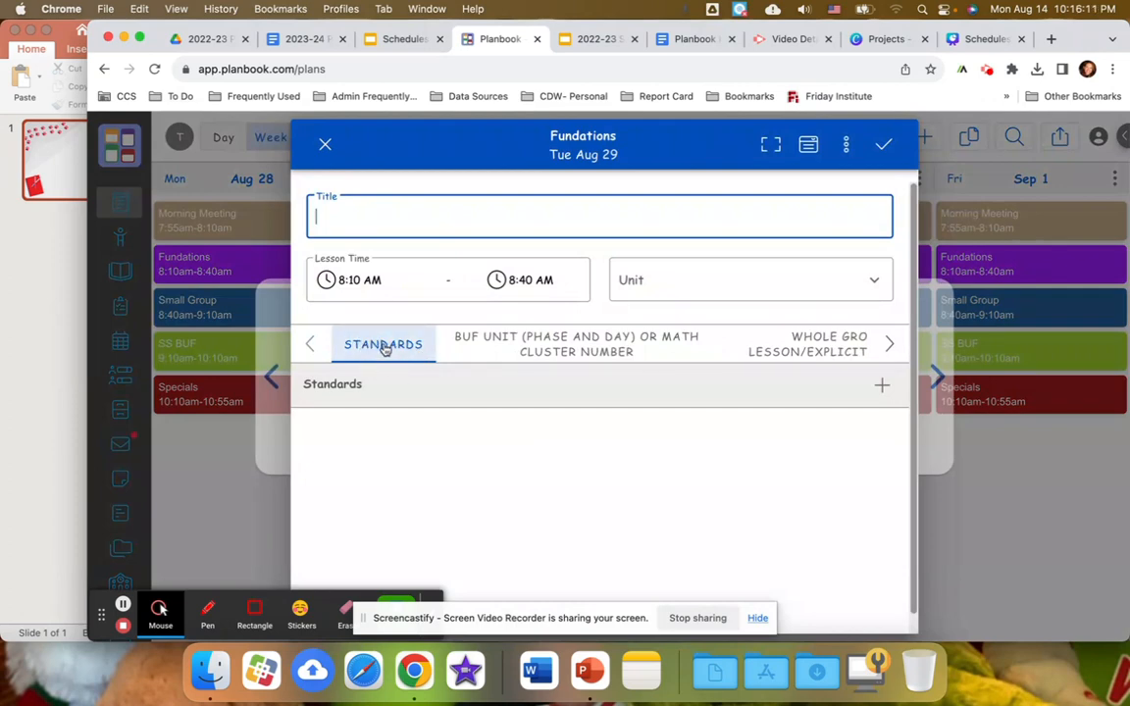
Open the standards selection for the Tuesday Aug 29 Fundations lesson.
left_click(512, 350)
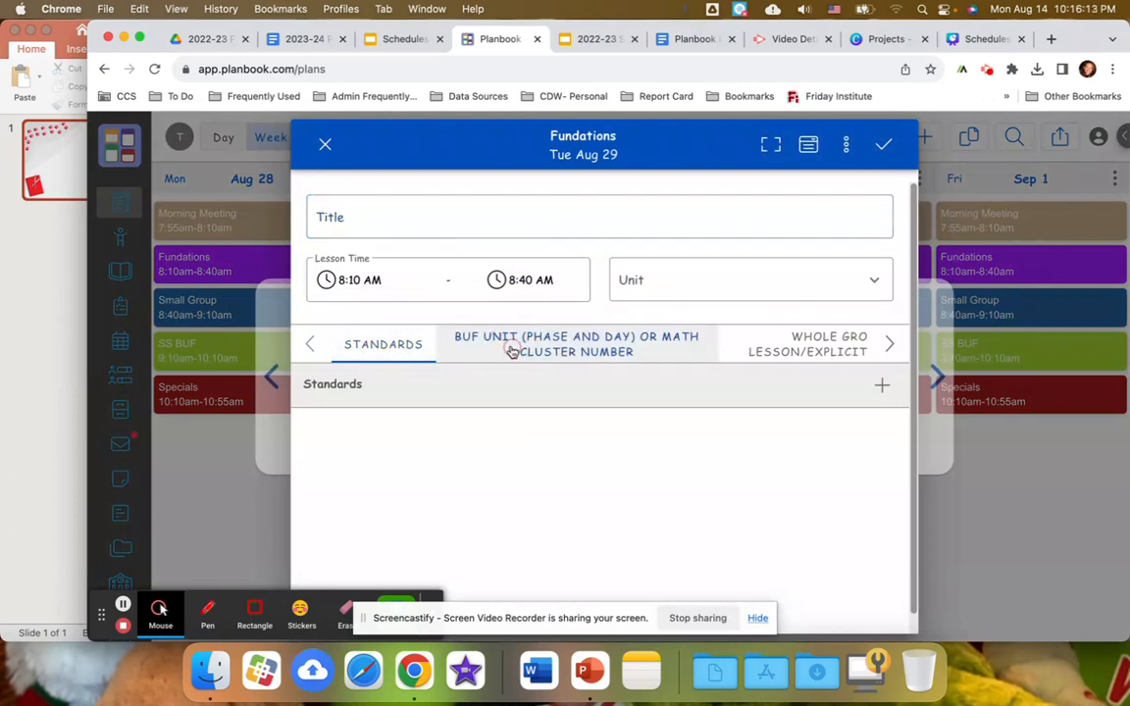
left_click(391, 347)
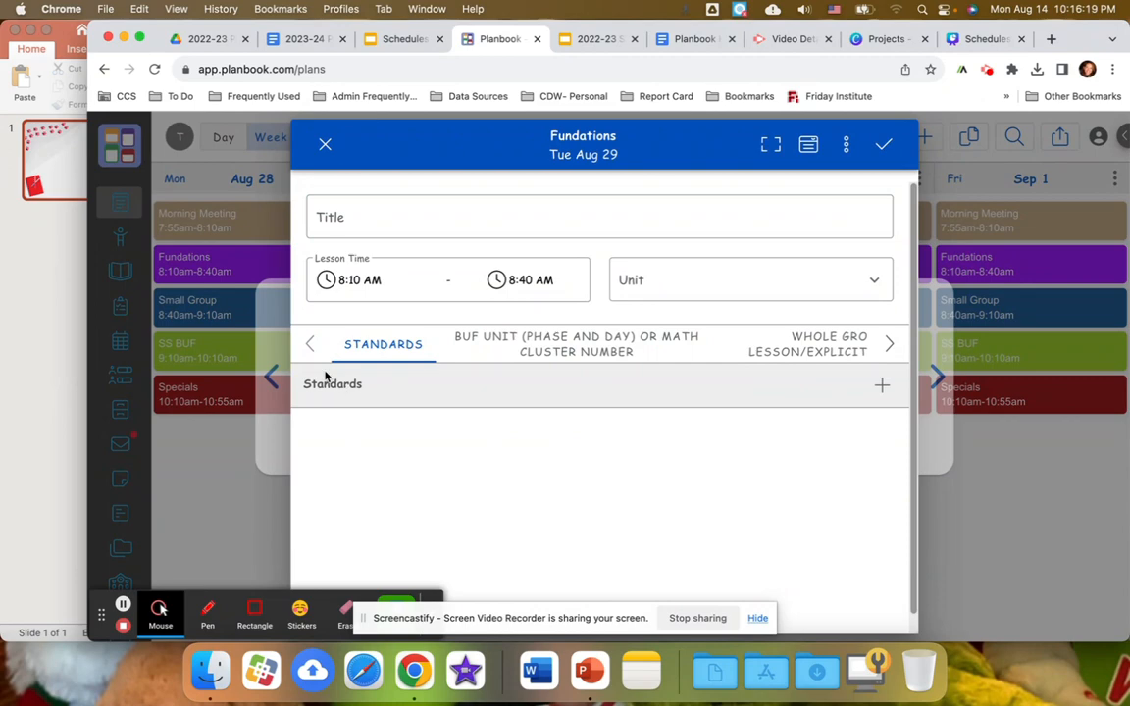
left_click(882, 387)
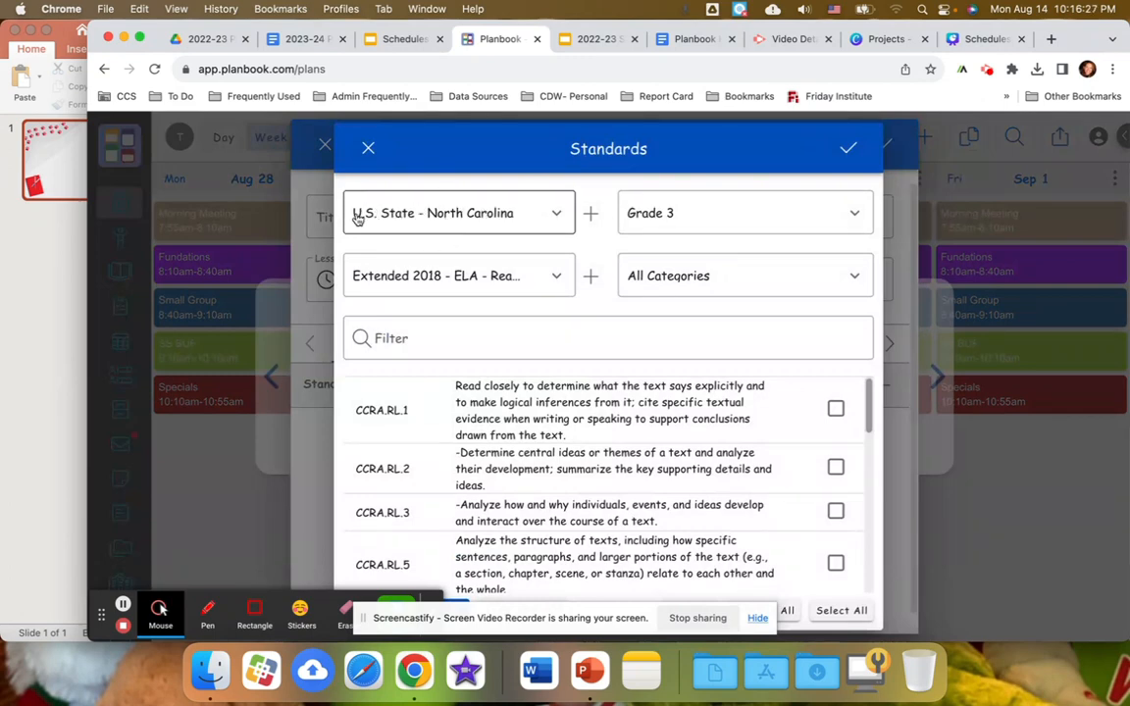
Find U.S. State - North Carolina among the standard frameworks and confirm it as the selected framework.
left_click(591, 218)
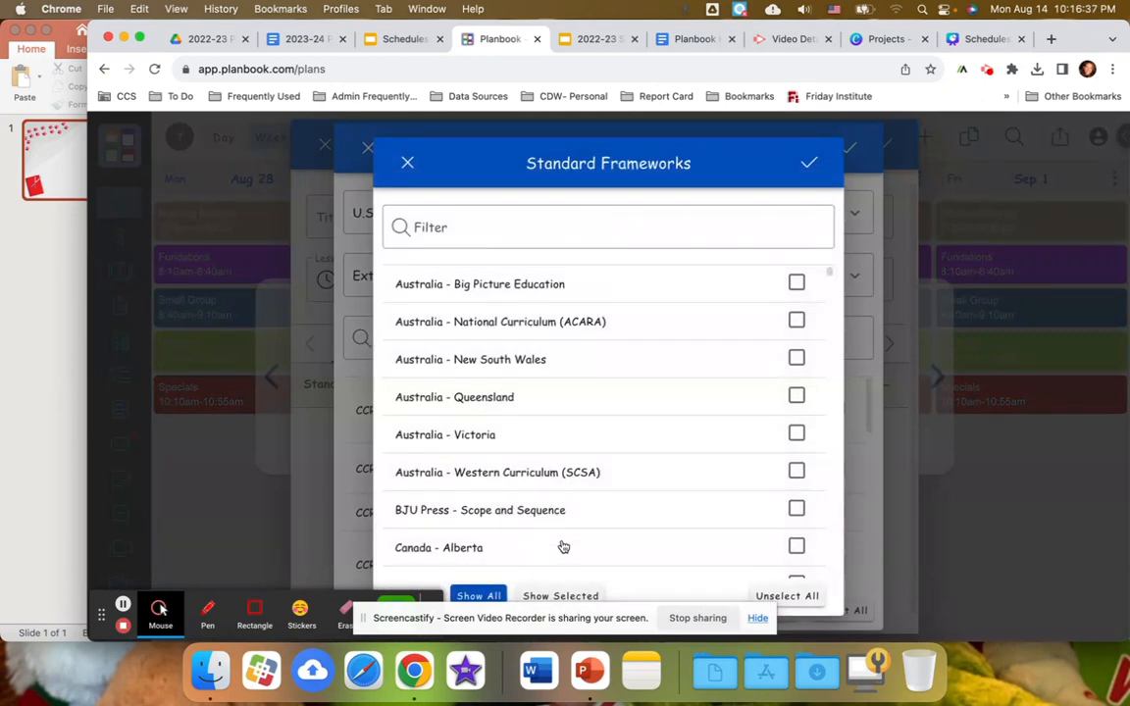
scroll(564, 546, "down", 15)
scroll(609, 477, "down", 10)
scroll(609, 478, "down", 15)
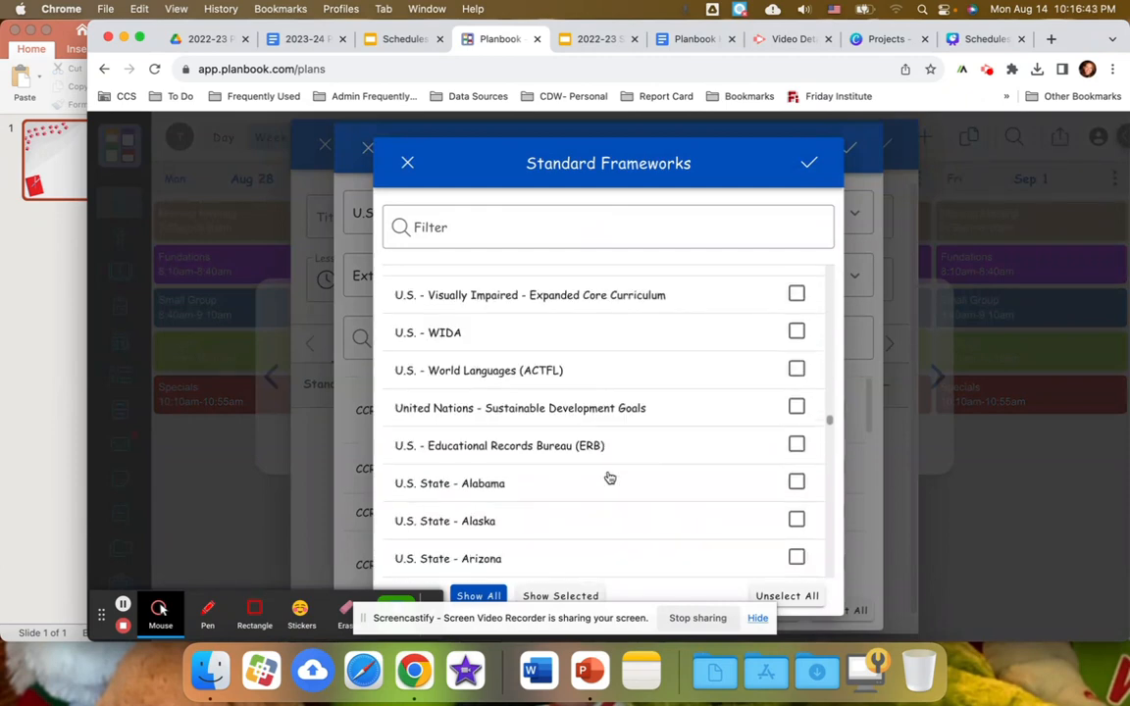
scroll(609, 477, "down", 12)
scroll(609, 478, "down", 10)
scroll(609, 477, "down", 5)
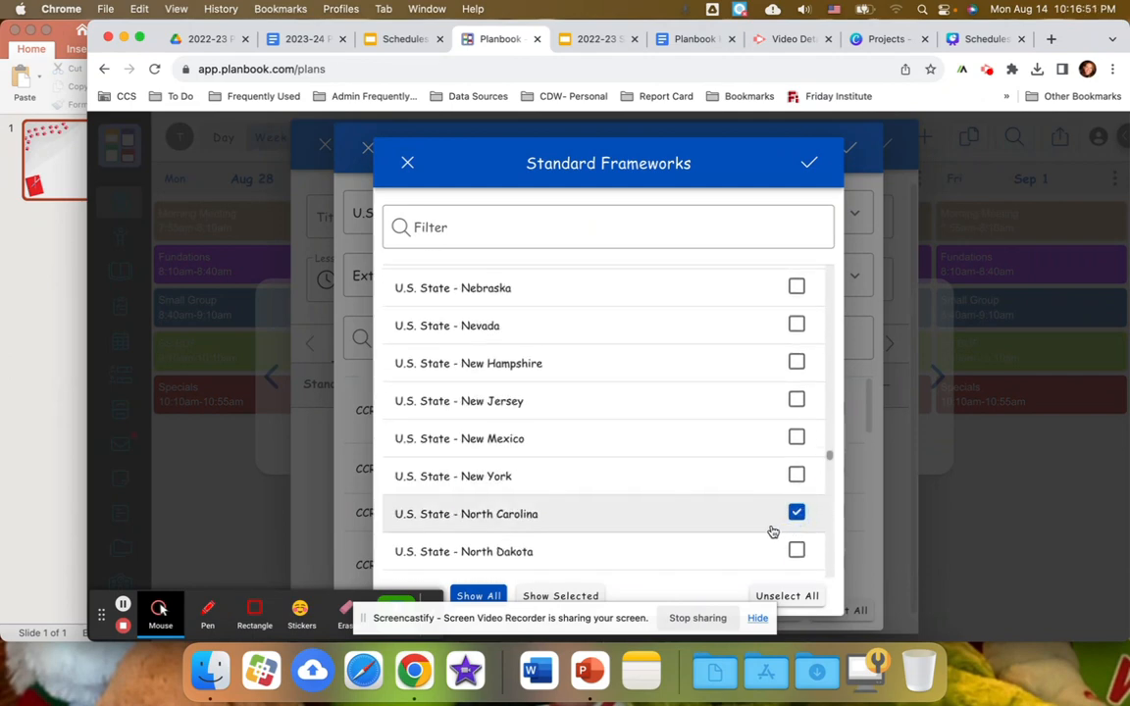
left_click(808, 169)
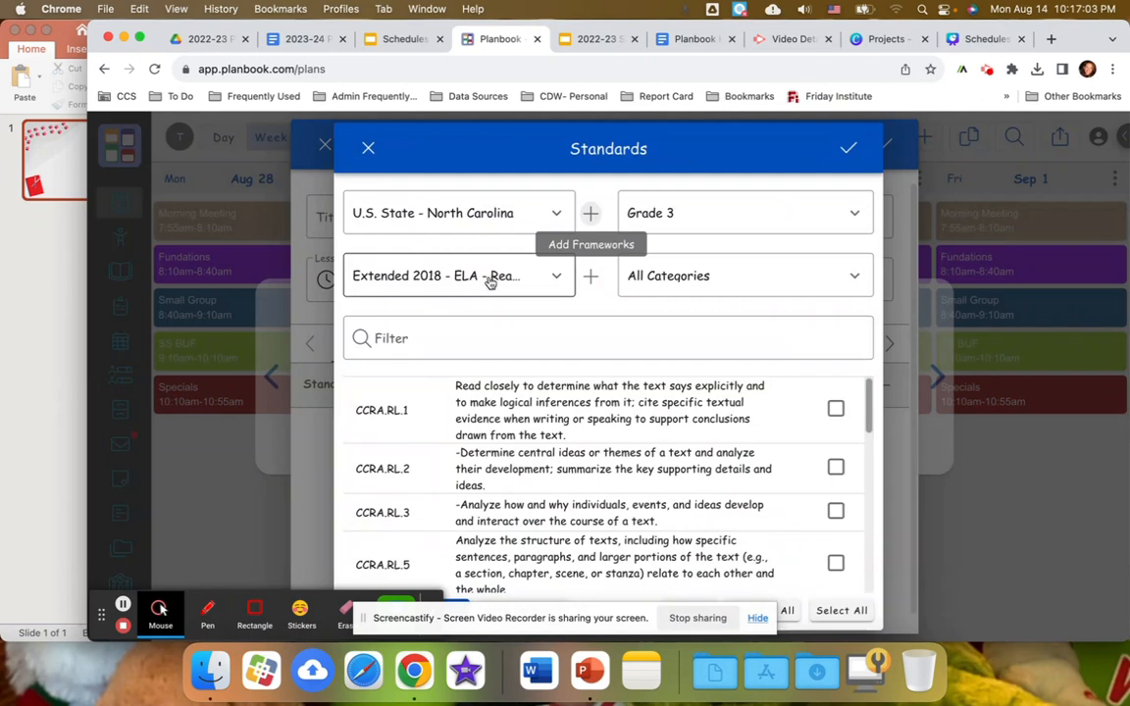
In the standard subjects, deselect Extended - Science, Extended - Social Studies (Archived), and Extended 2018 ELA Language and Reading Foundational.
left_click(592, 279)
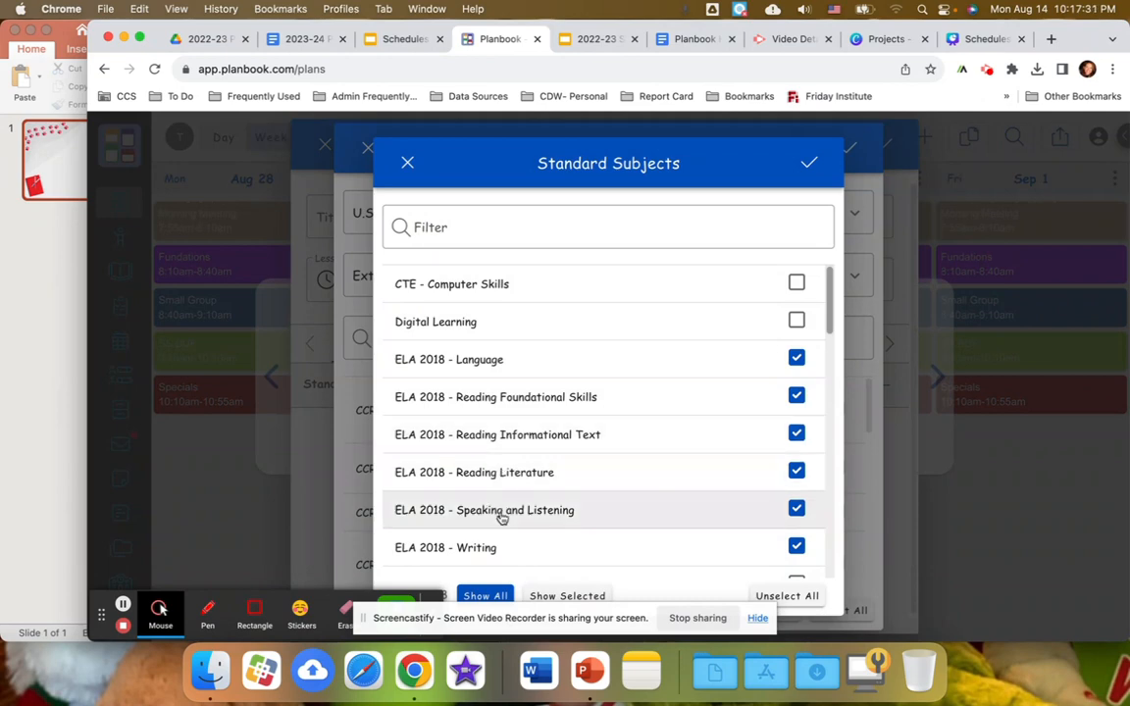
scroll(506, 555, "down", 5)
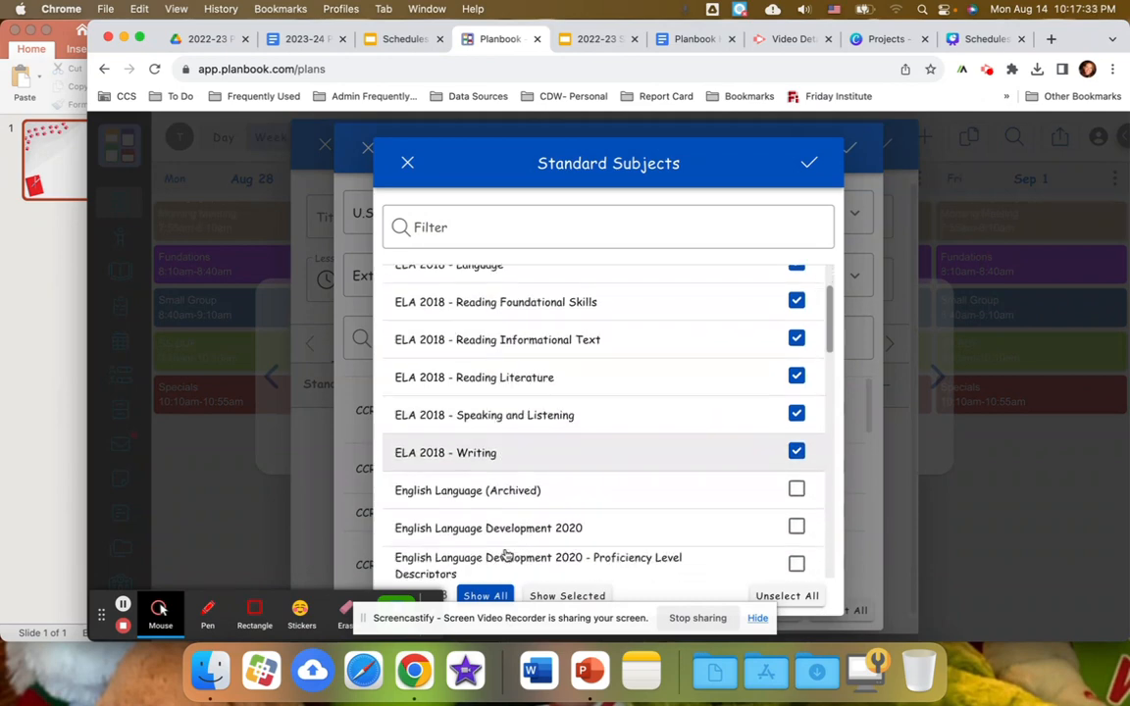
scroll(506, 555, "down", 1)
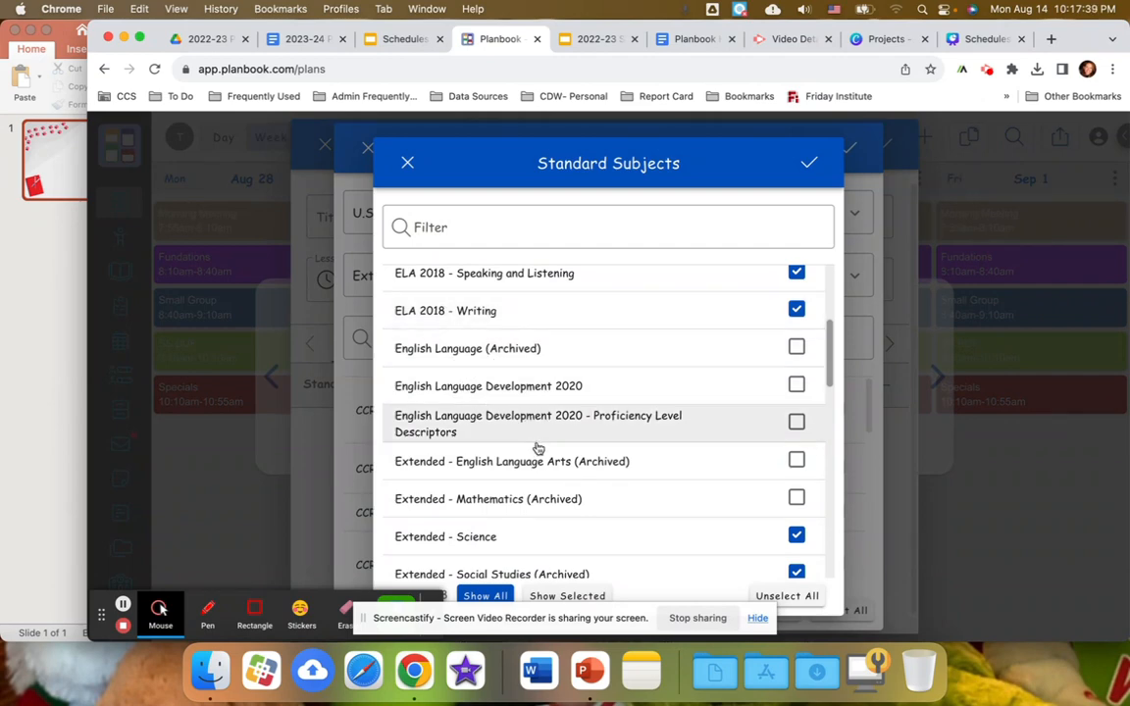
scroll(537, 434, "down", 1)
scroll(538, 435, "down", 4)
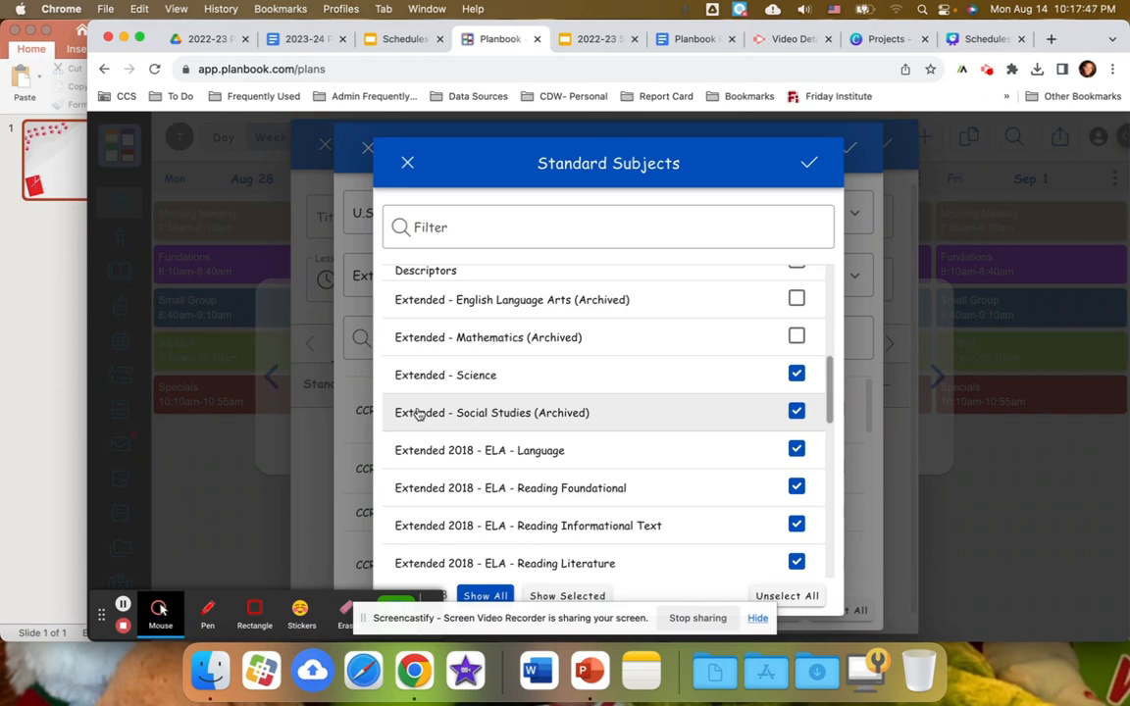
left_click(796, 375)
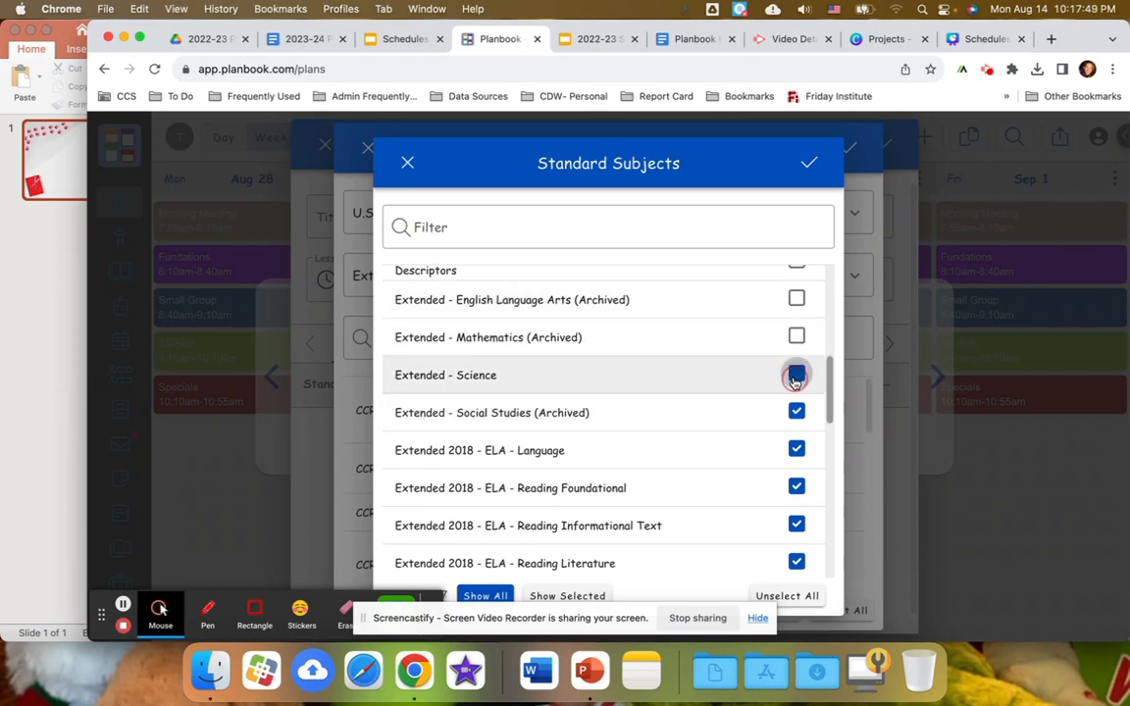
left_click(795, 413)
left_click(796, 453)
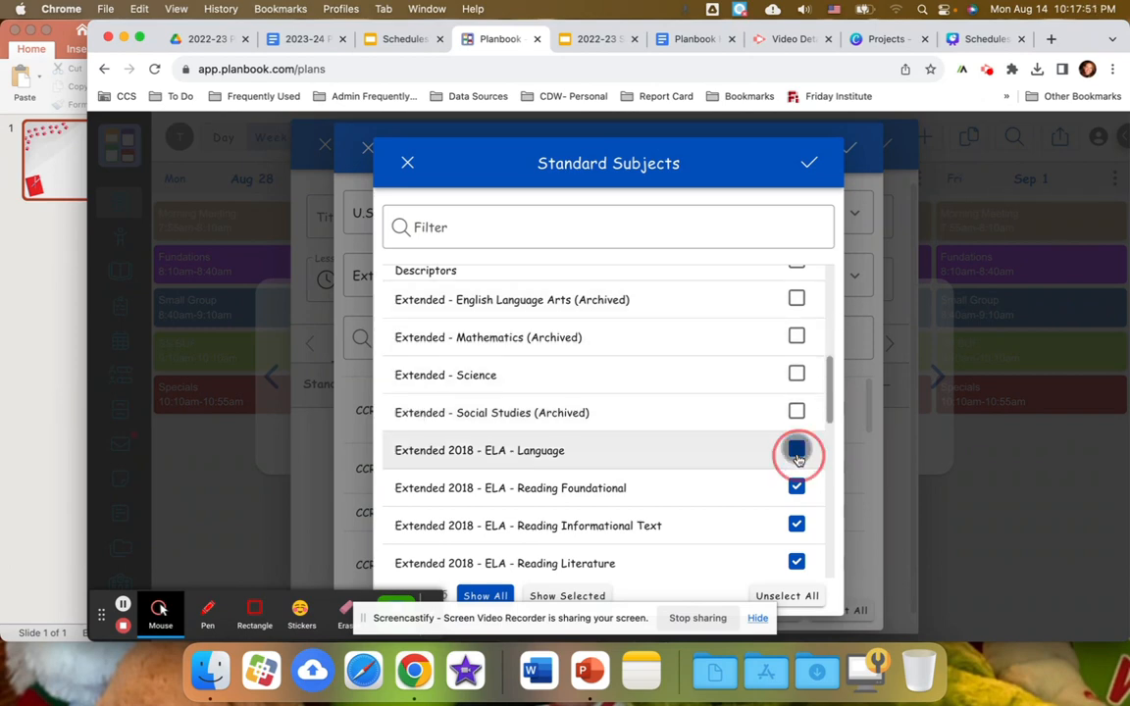
left_click(797, 487)
Deselect the Extended 2018 subjects ELA Reading Informational Text, Reading Literature, Speaking and Listening, Writing, and Mathematics.
scroll(798, 488, "down", 1)
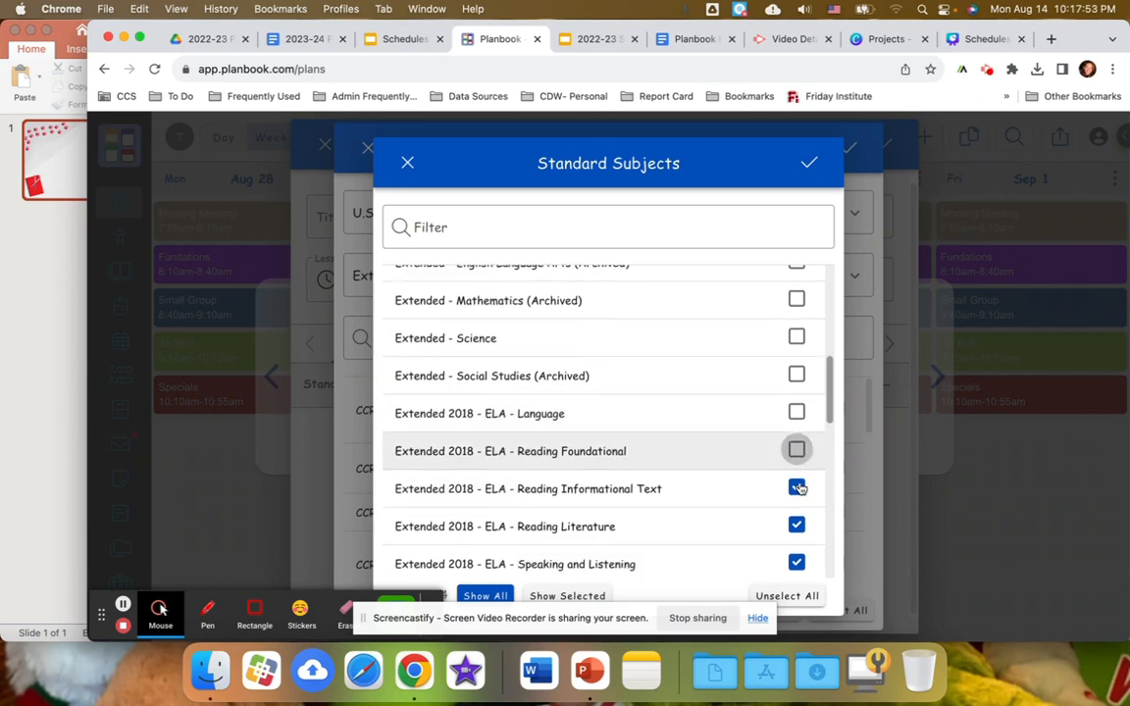
scroll(798, 488, "down", 3)
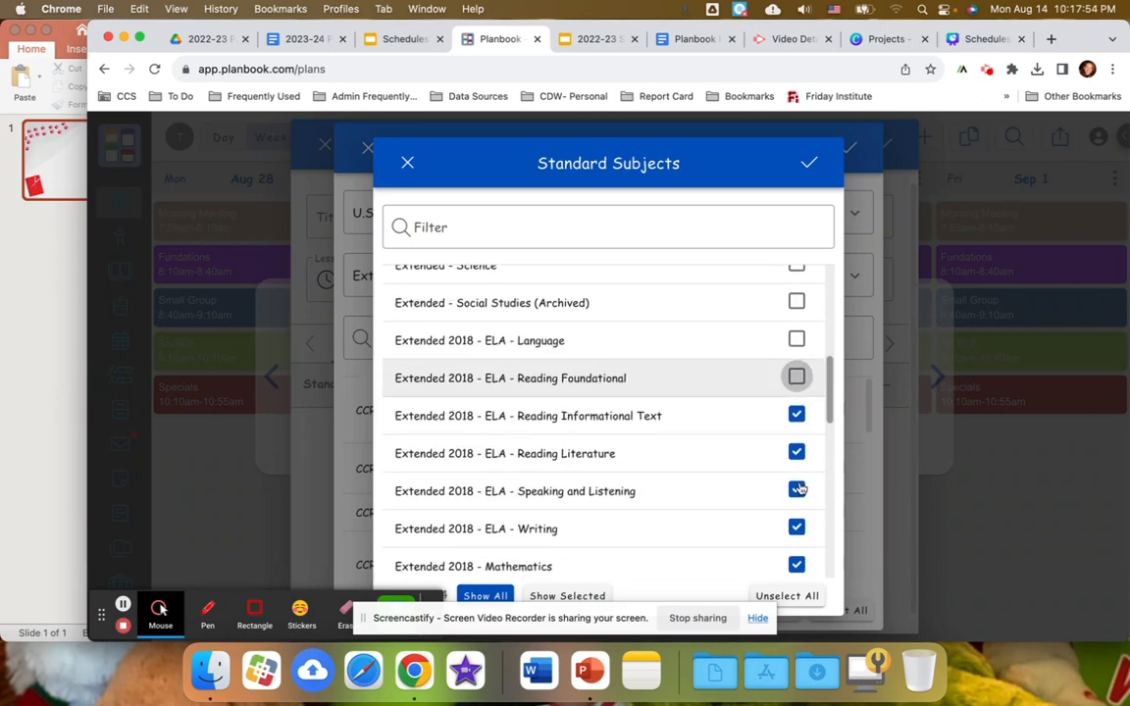
left_click(795, 391)
left_click(796, 428)
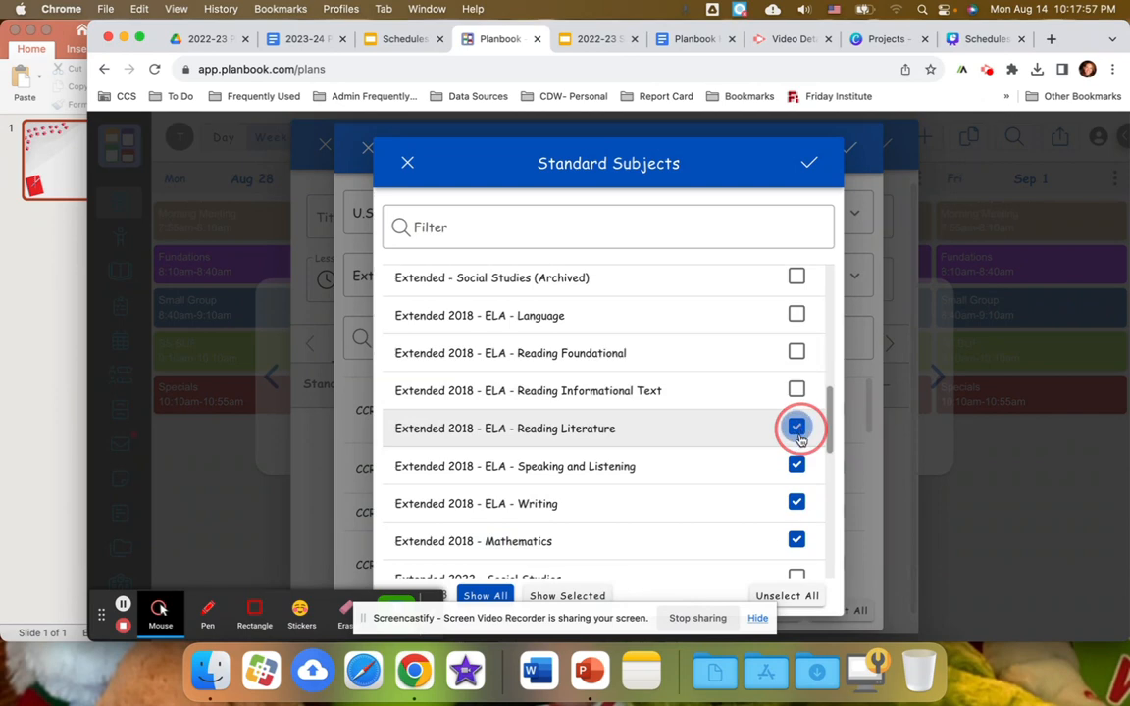
left_click(796, 467)
left_click(796, 505)
left_click(796, 539)
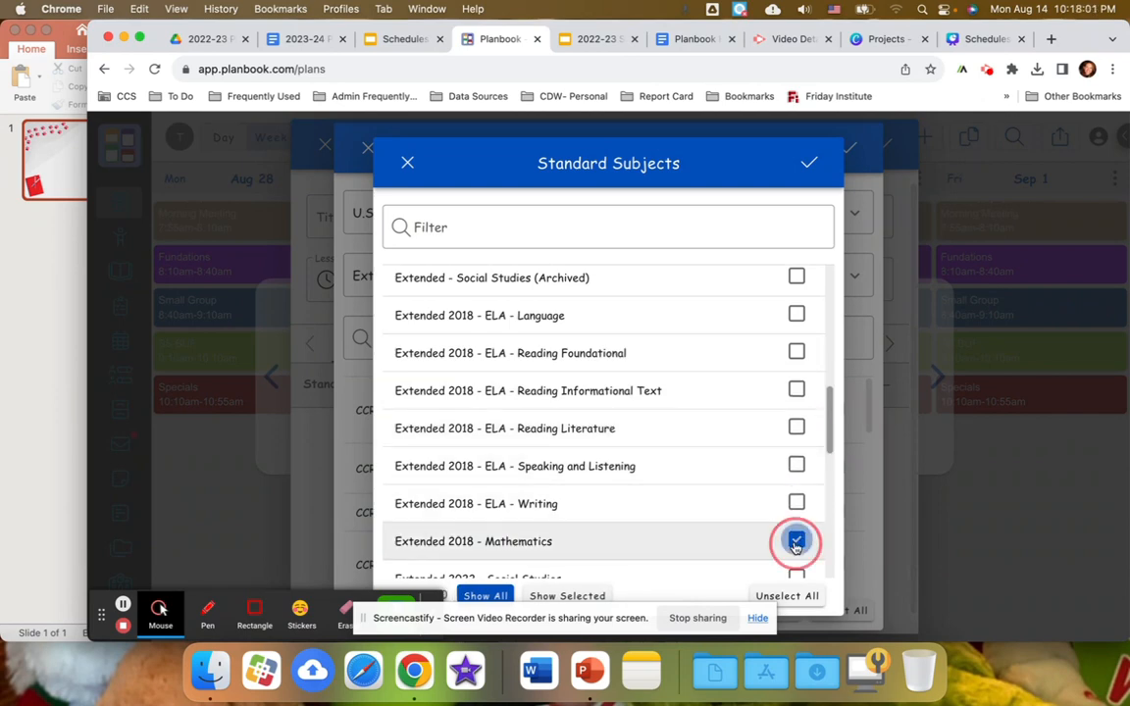
Review the rest of the subject list through Social Studies 2021 and save the subject selection.
scroll(675, 489, "down", 5)
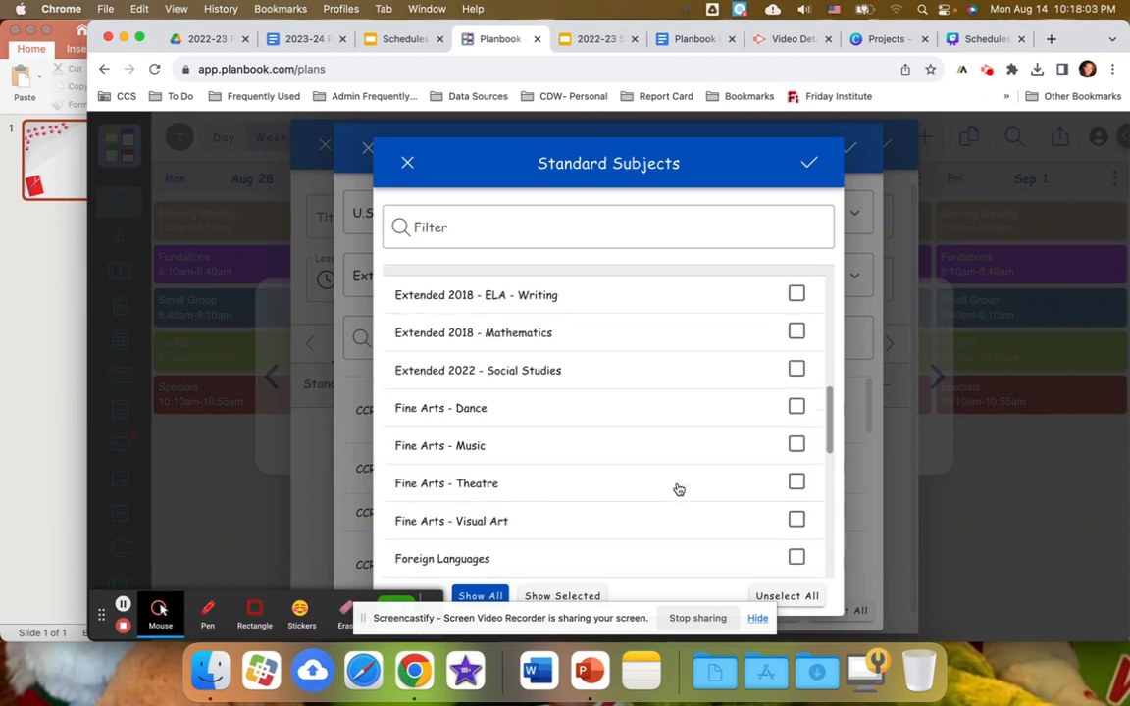
scroll(677, 489, "down", 2)
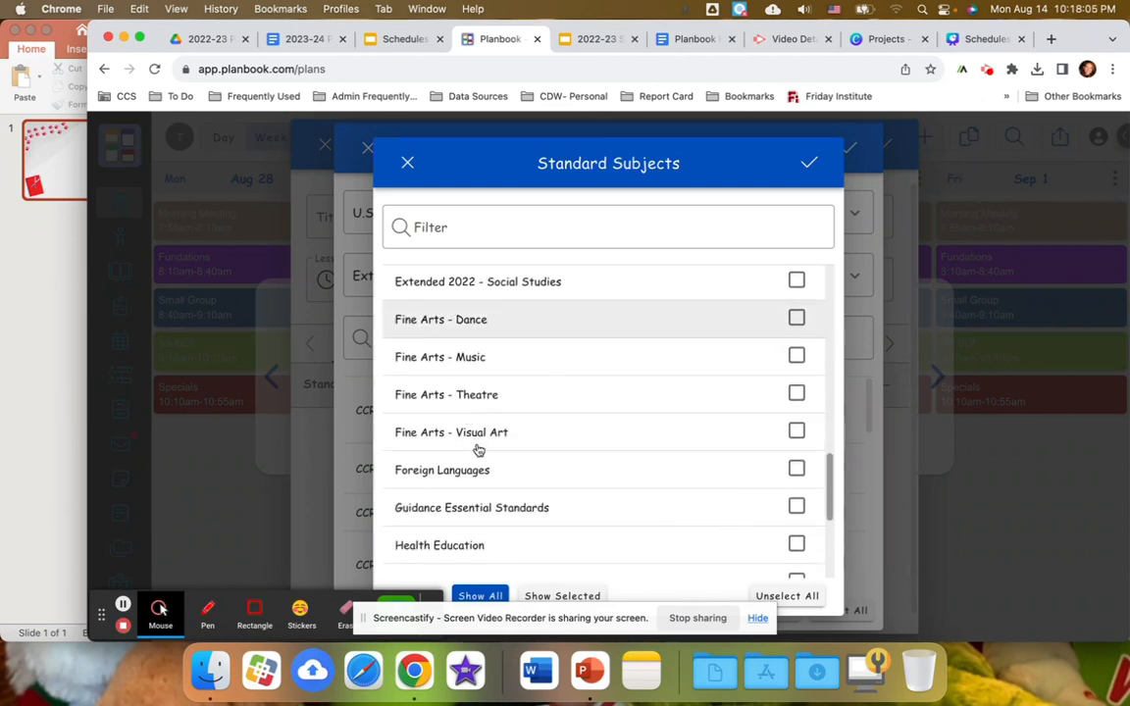
scroll(516, 503, "down", 4)
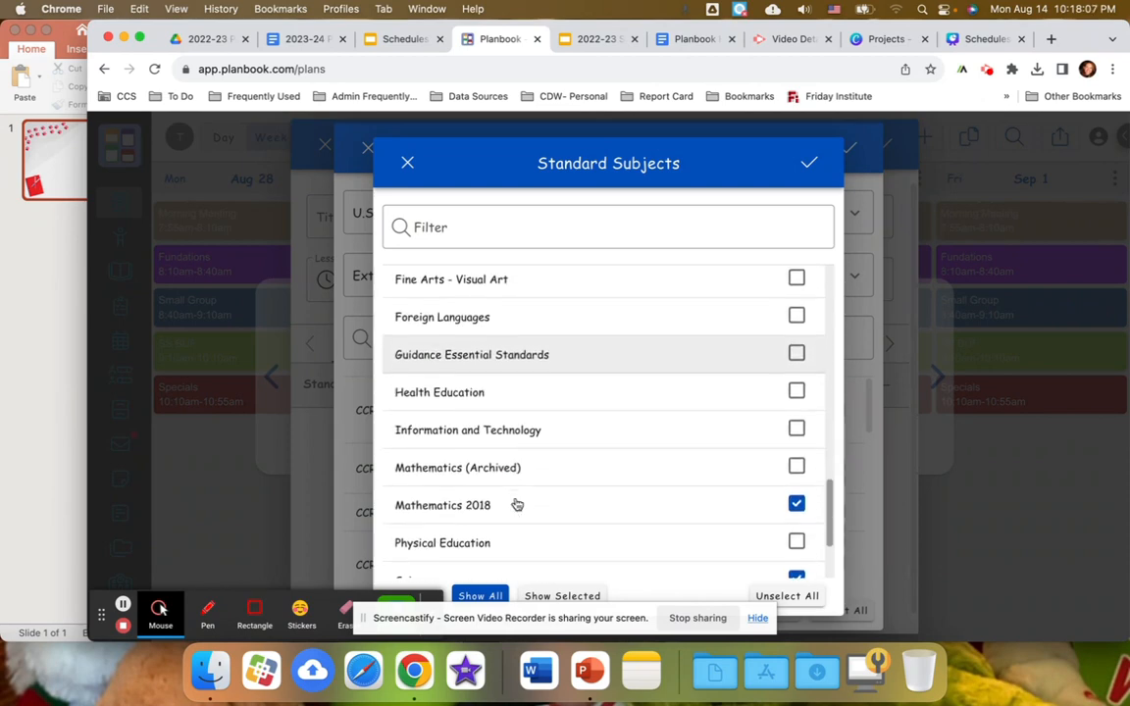
scroll(517, 503, "down", 2)
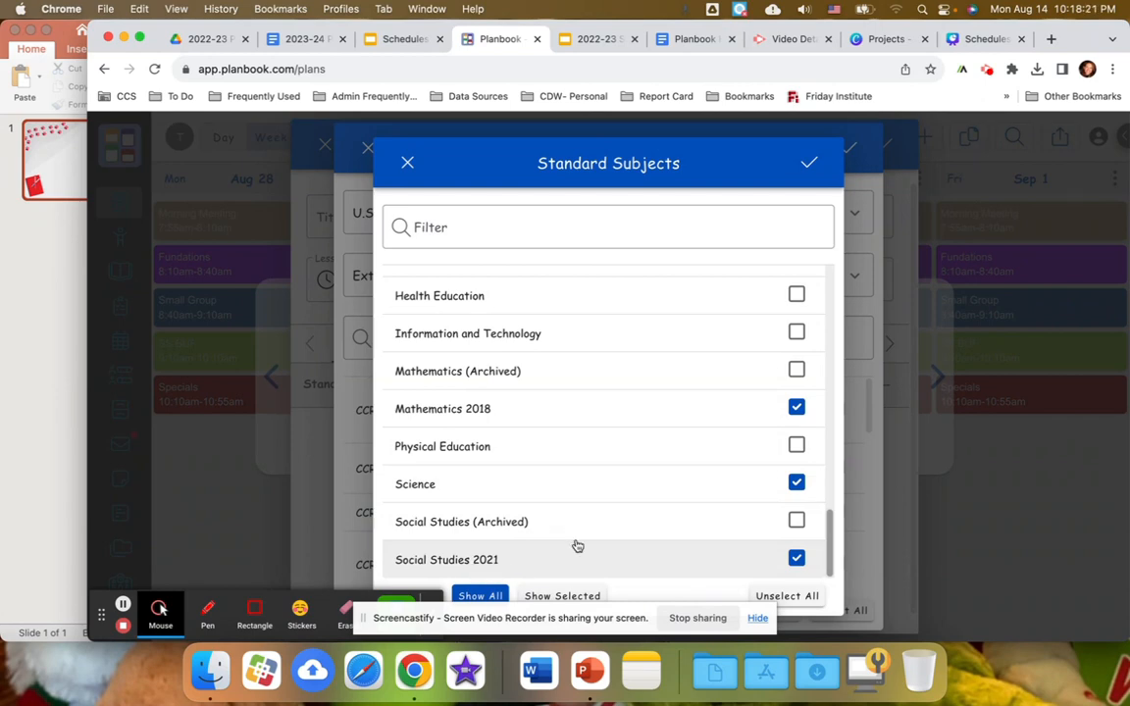
left_click(809, 164)
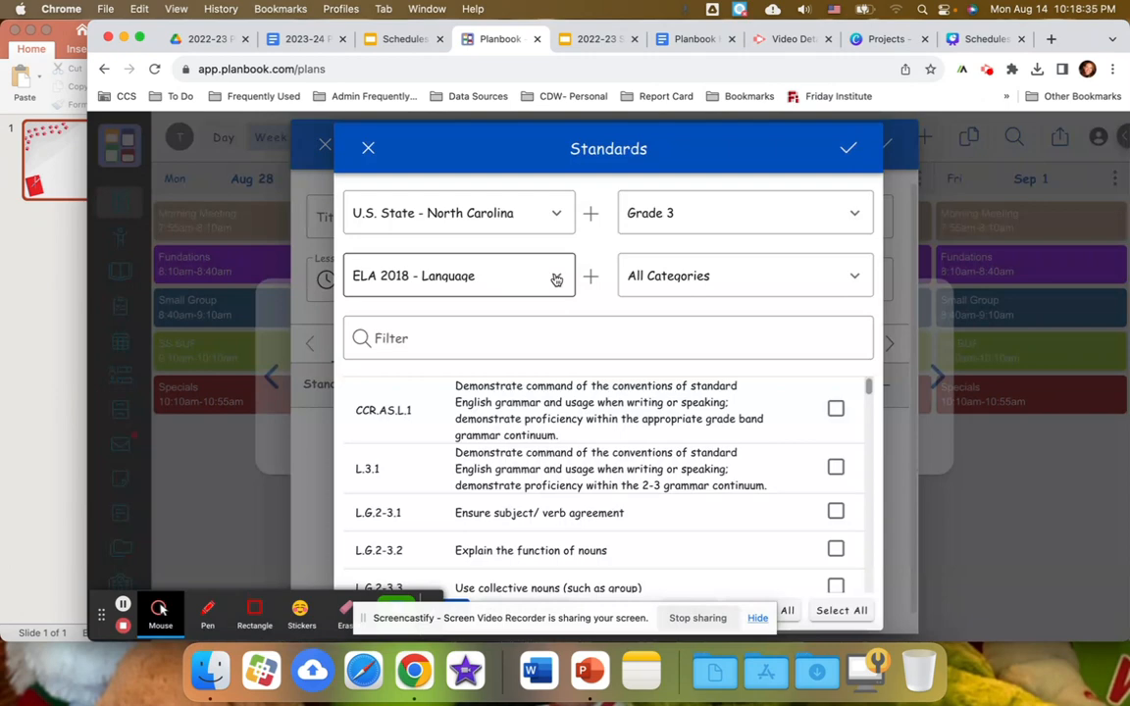
Show the ELA 2018 - Reading Literature standards and look through the Grade 3 RL entries.
left_click(556, 280)
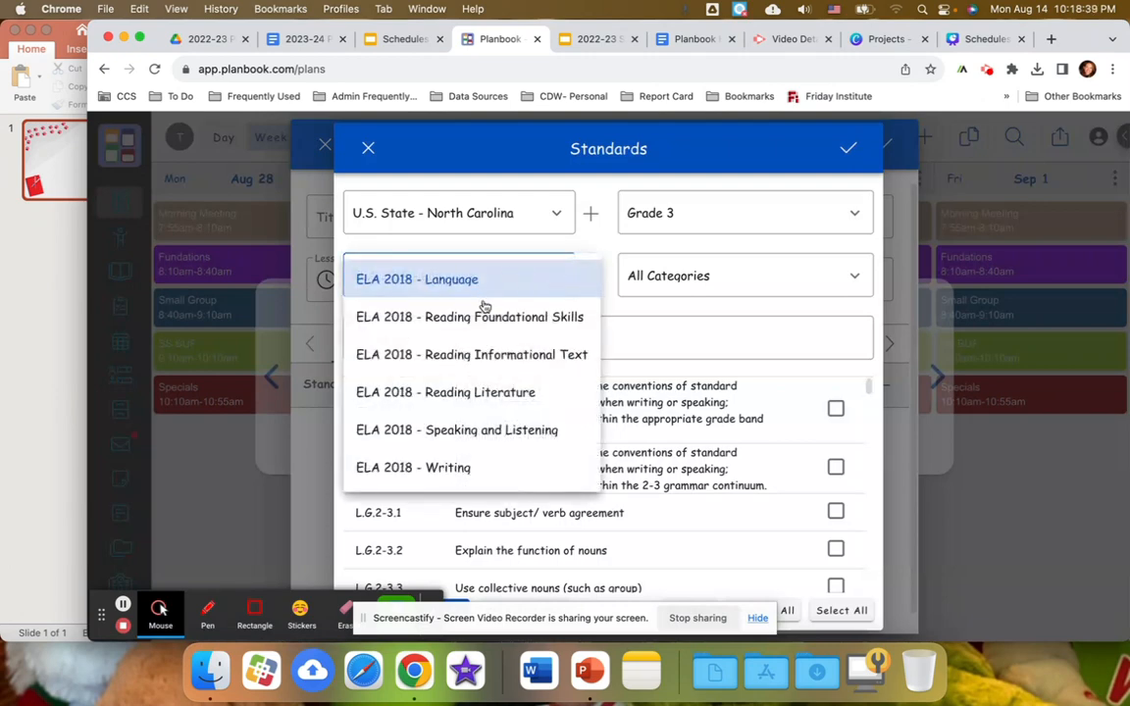
left_click(479, 393)
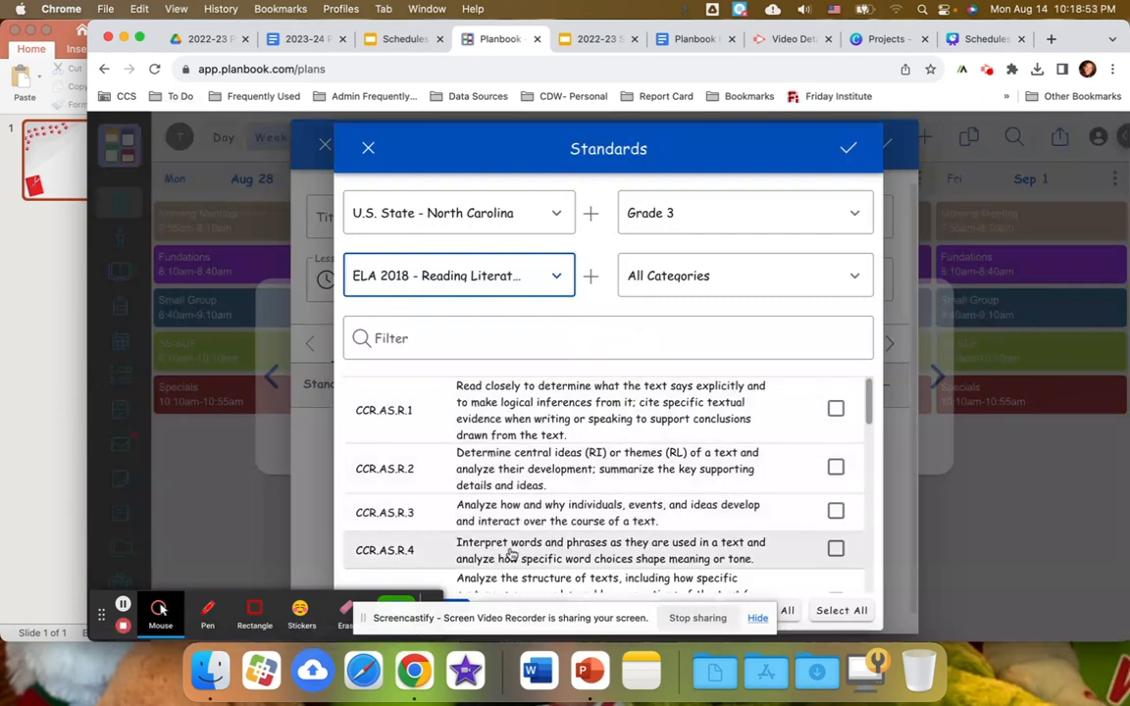
scroll(511, 544, "down", 2)
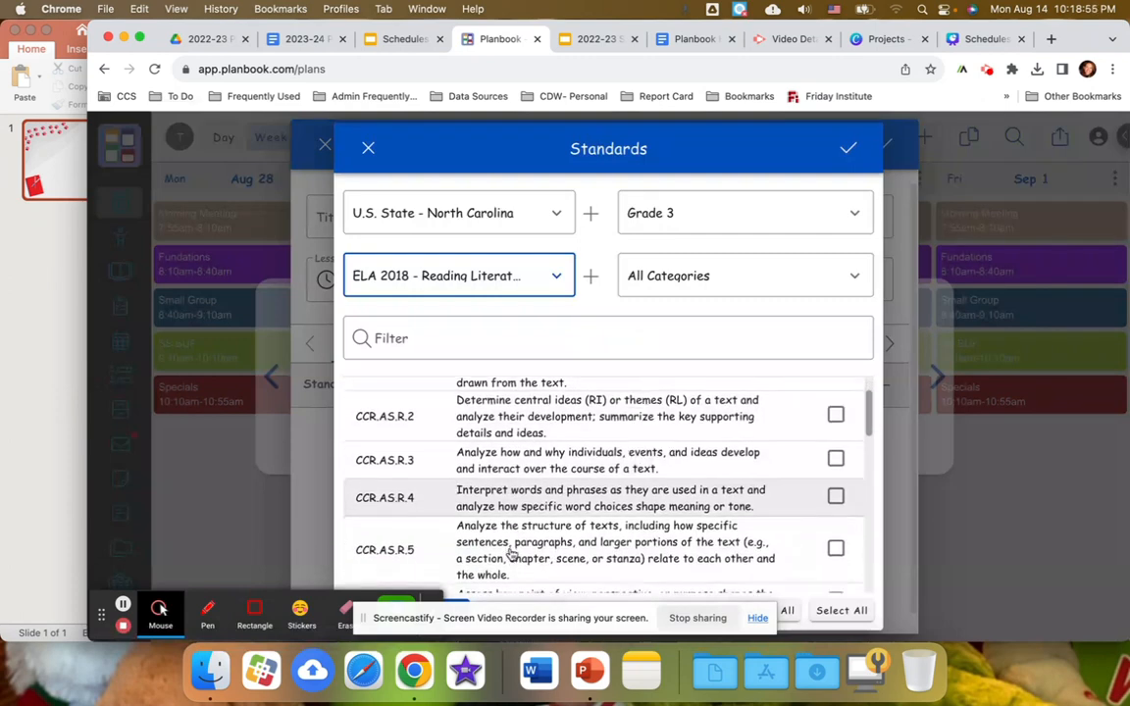
scroll(511, 554, "down", 3)
scroll(511, 554, "down", 8)
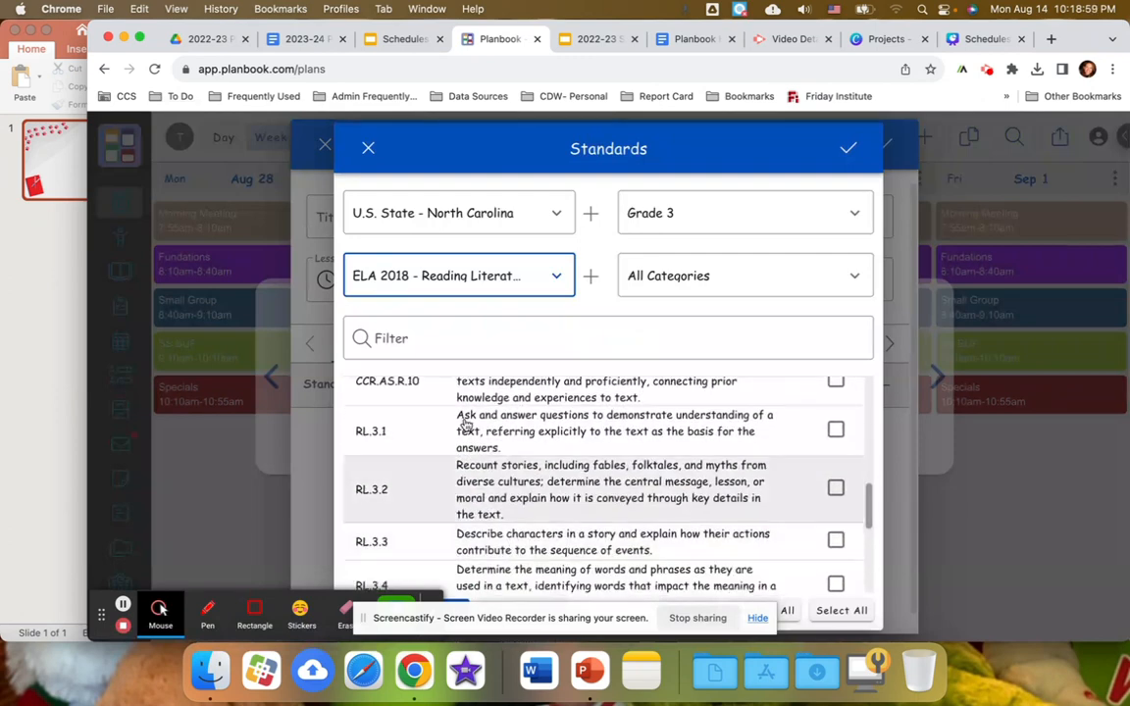
scroll(517, 530, "down", 7)
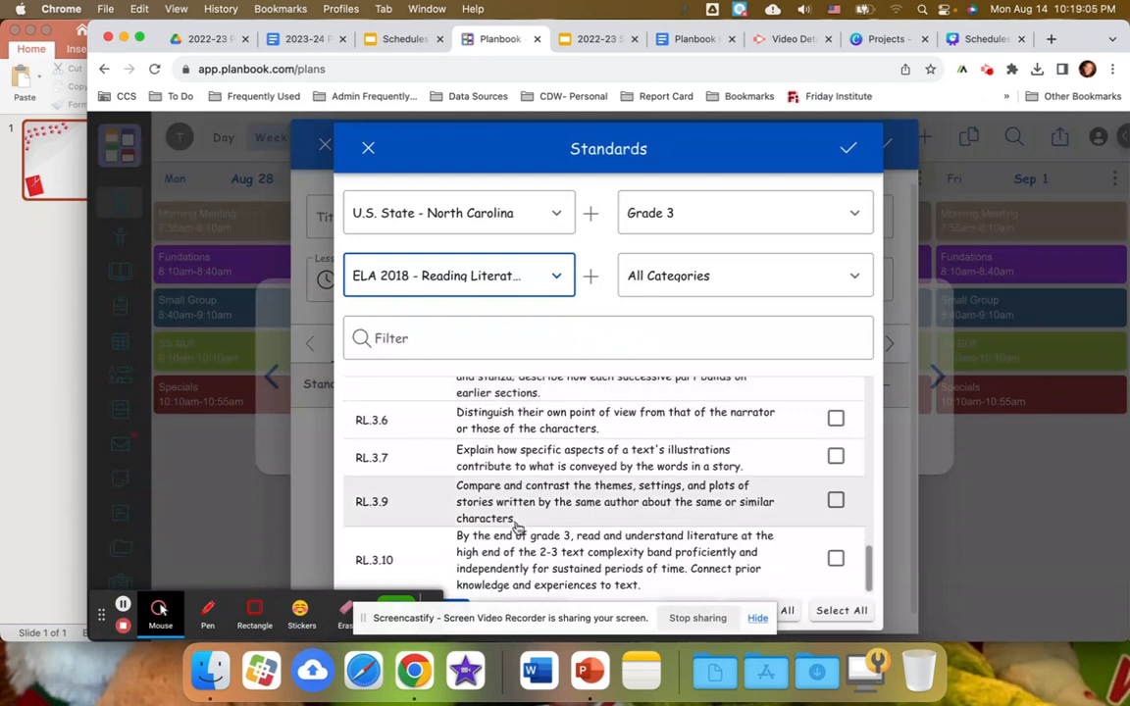
scroll(516, 529, "up", 6)
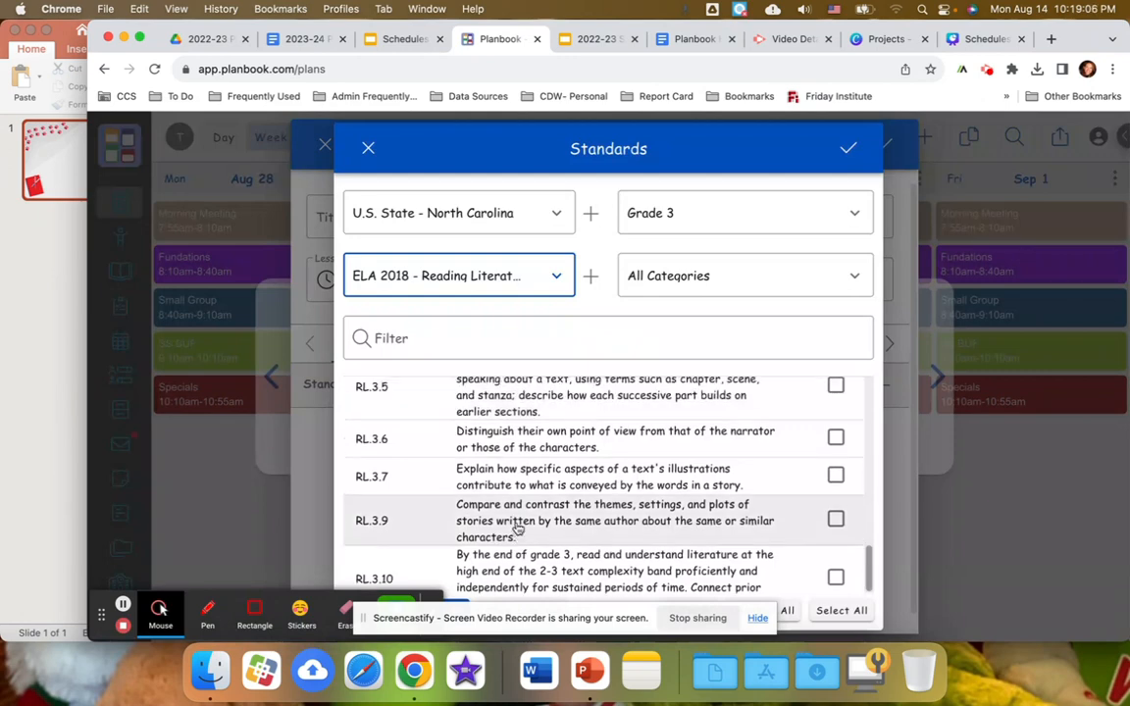
Look through the available grade levels for the standards and close the choices.
left_click(858, 217)
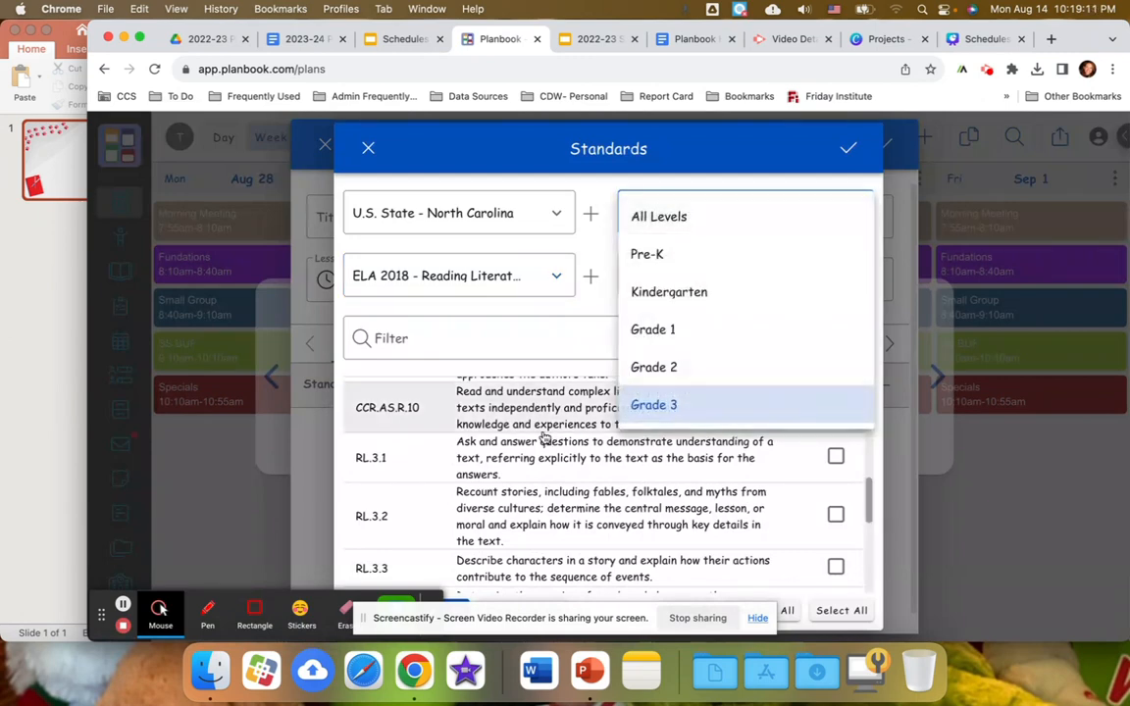
scroll(656, 343, "down", 2)
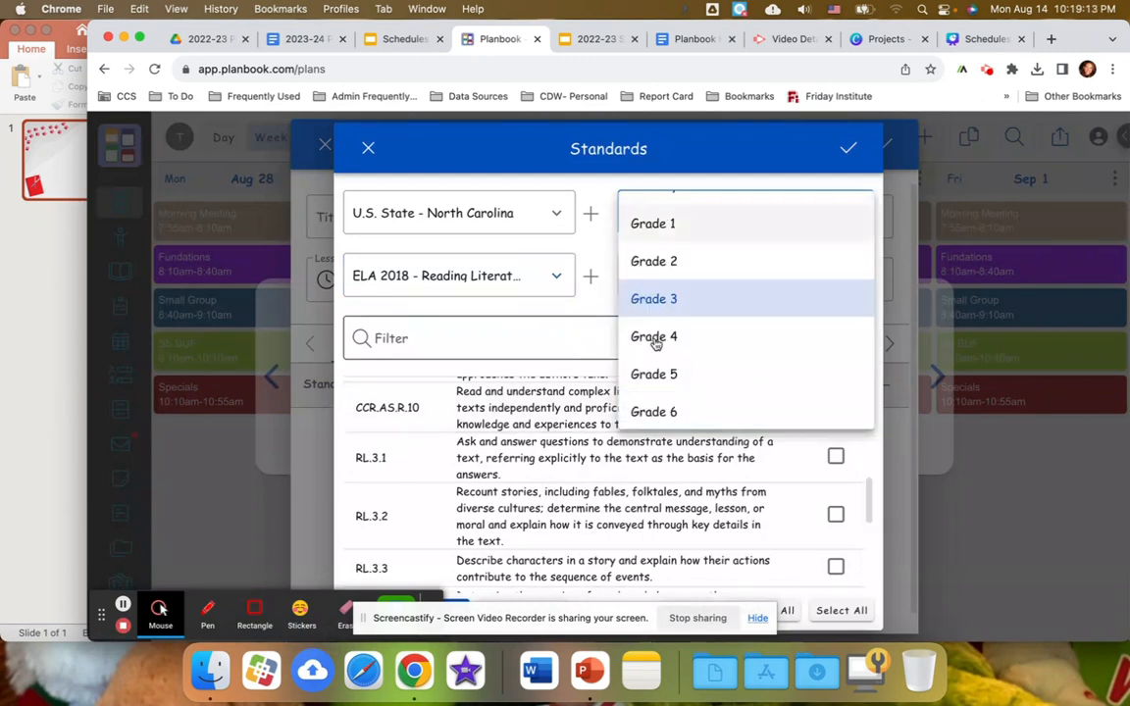
left_click(597, 303)
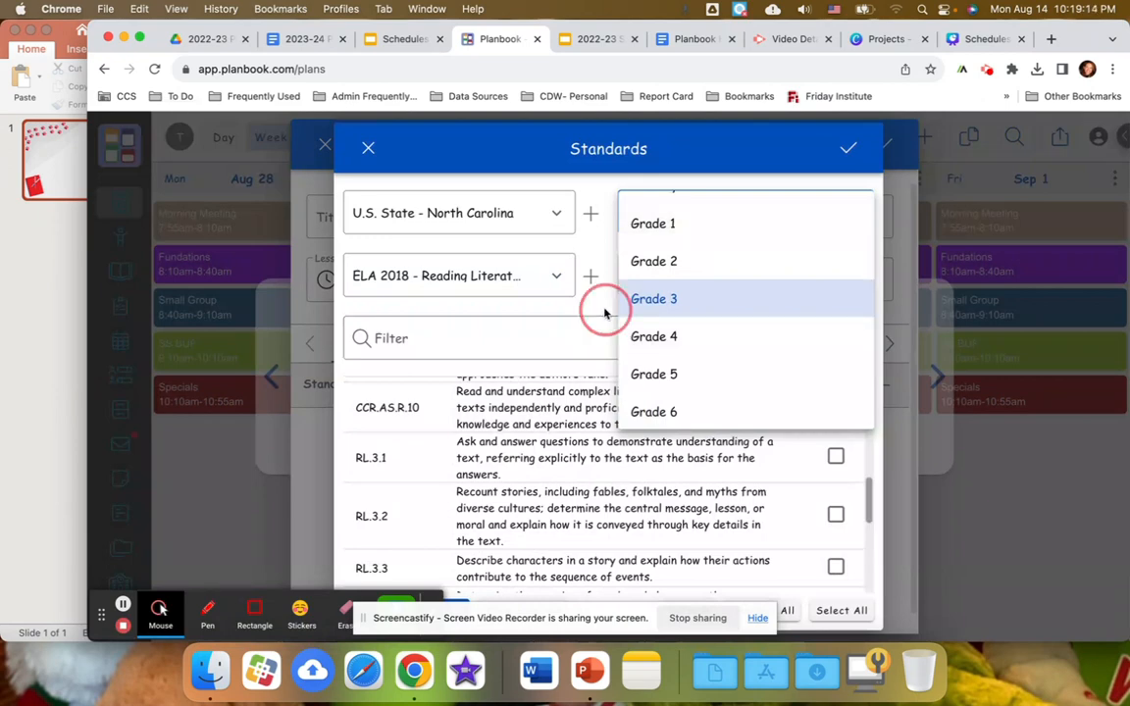
Confirm the standards selection and save the Tuesday Aug 29 Fundations lesson.
left_click(850, 150)
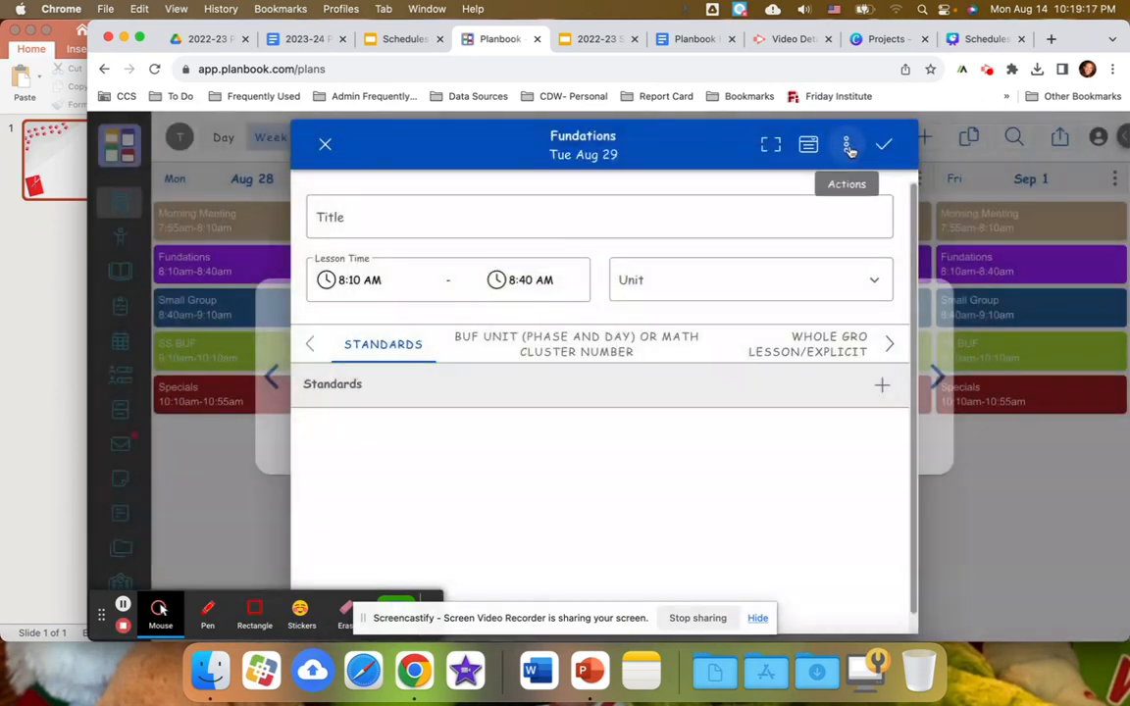
left_click(886, 149)
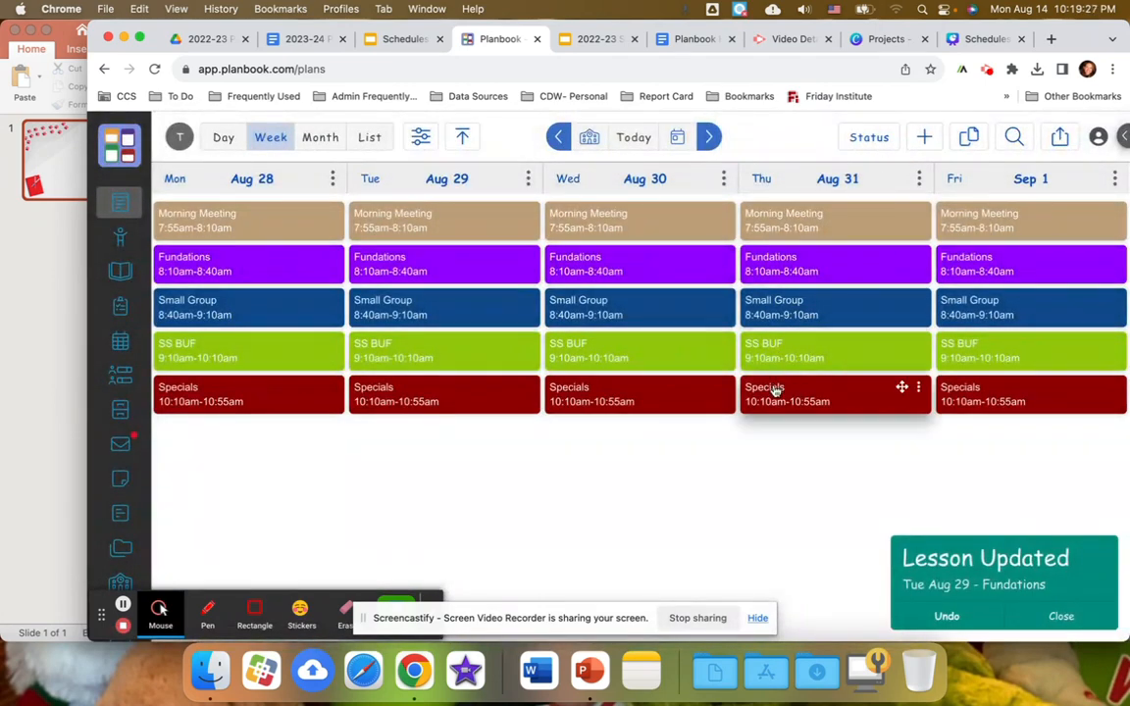
Open the Thursday Aug 31 Specials lesson, view its Standards section and close the lesson.
left_click(775, 390)
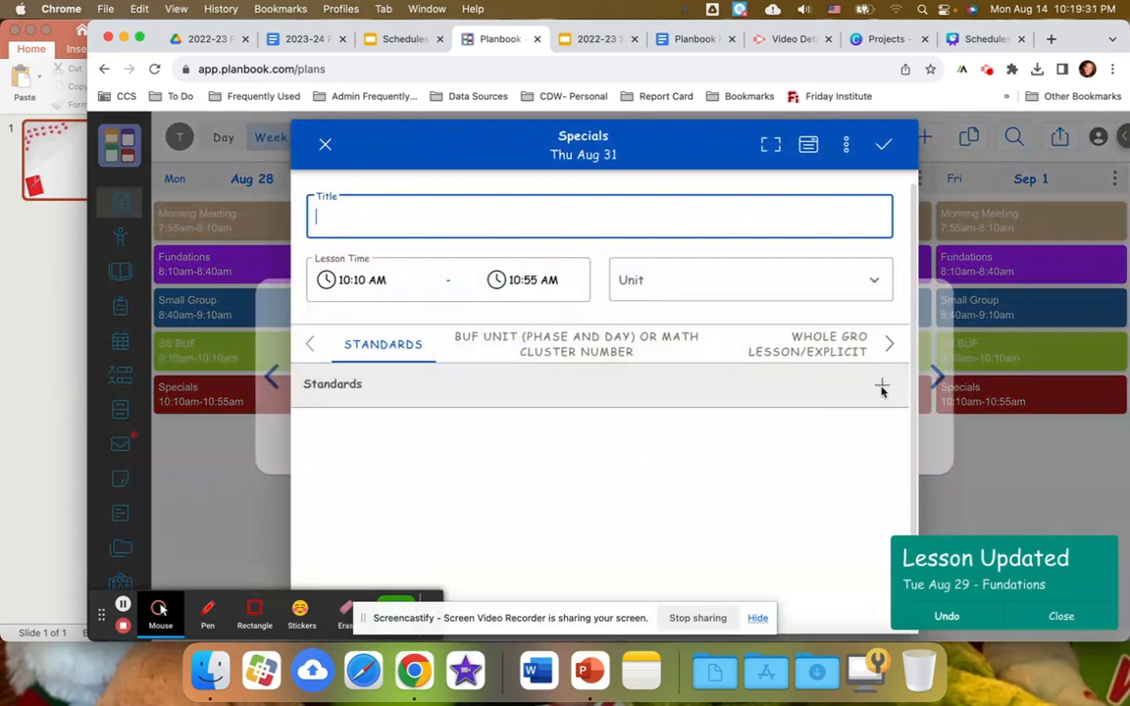
key("Escape")
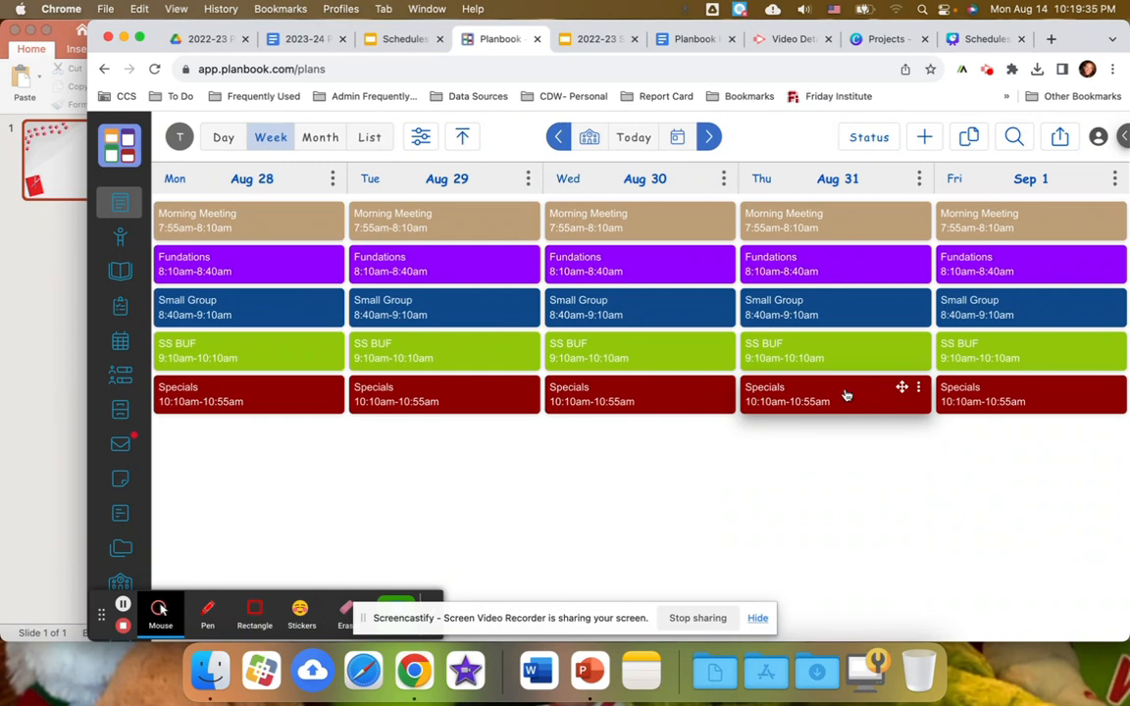
Look through the subjects available in the Wednesday Aug 30 Specials lesson's standards selection and save the lesson without adding a standard.
left_click(686, 387)
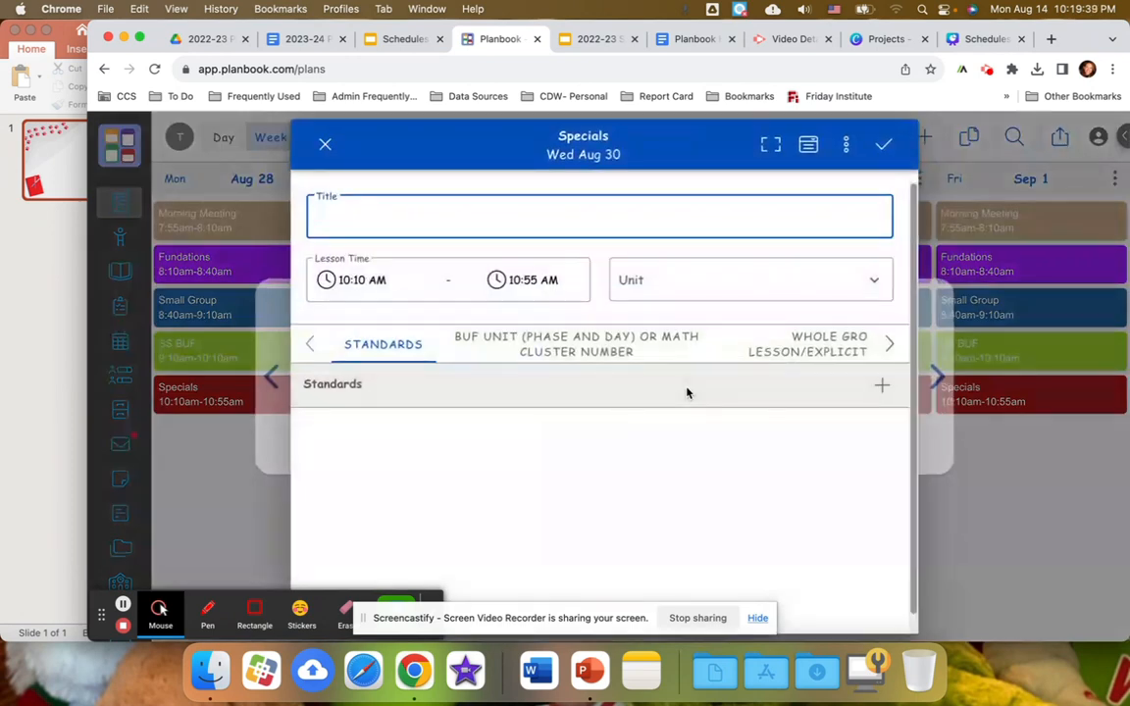
left_click(880, 385)
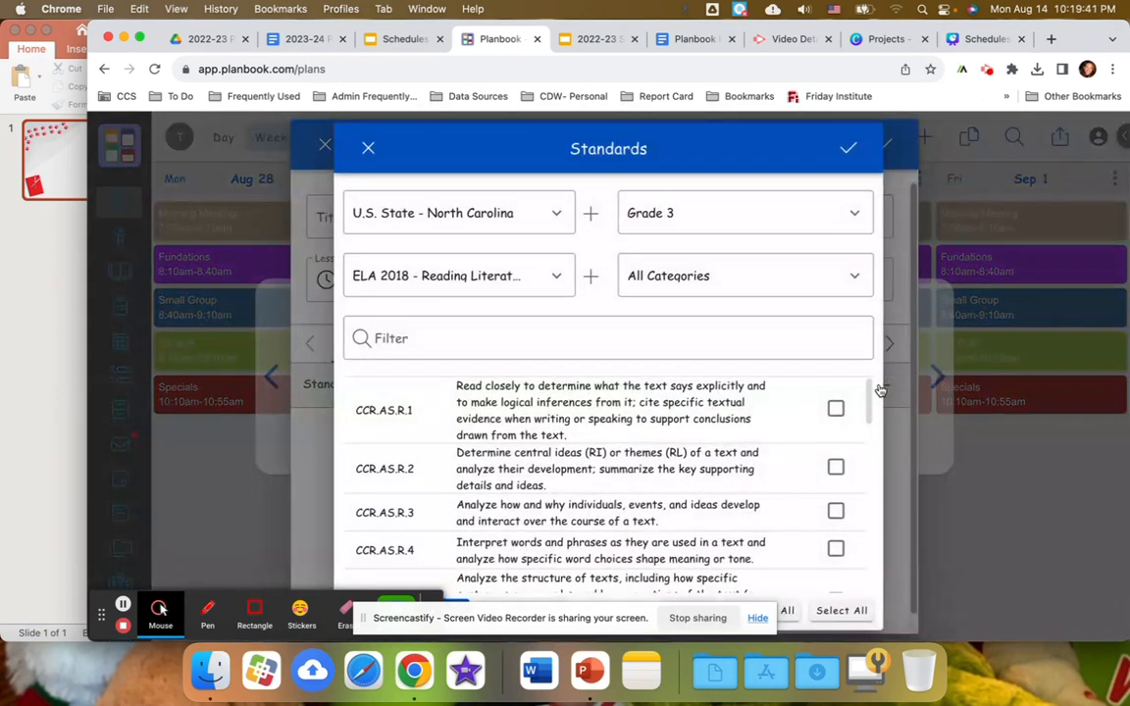
left_click(550, 273)
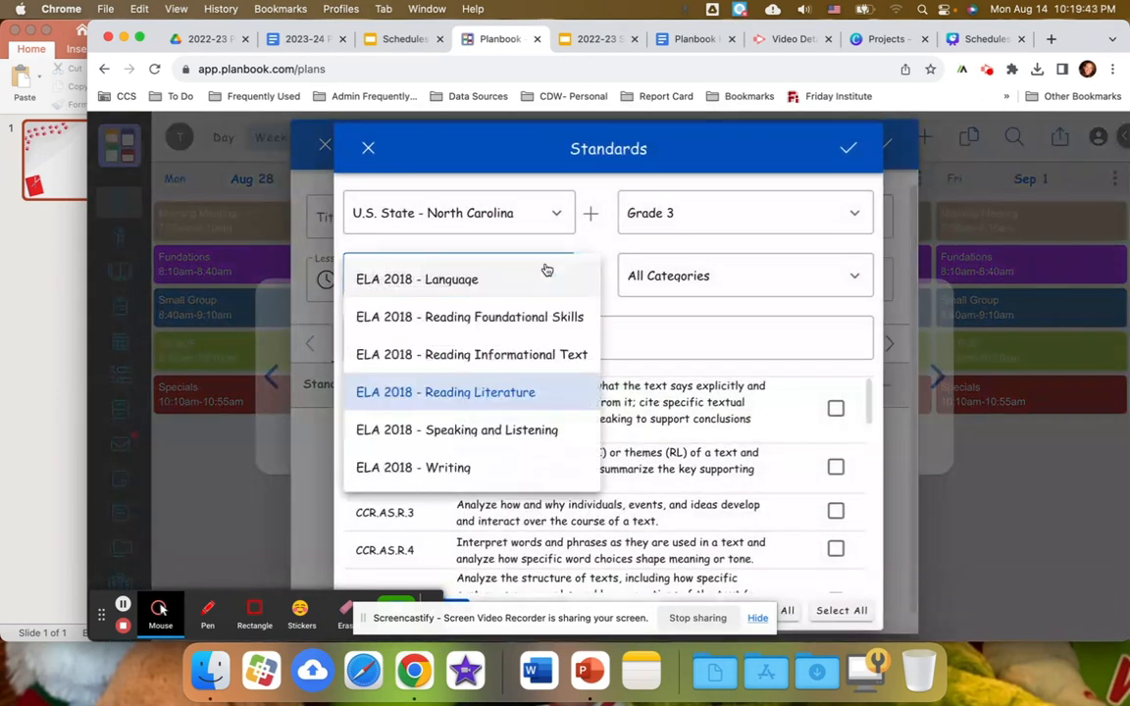
scroll(457, 329, "down", 3)
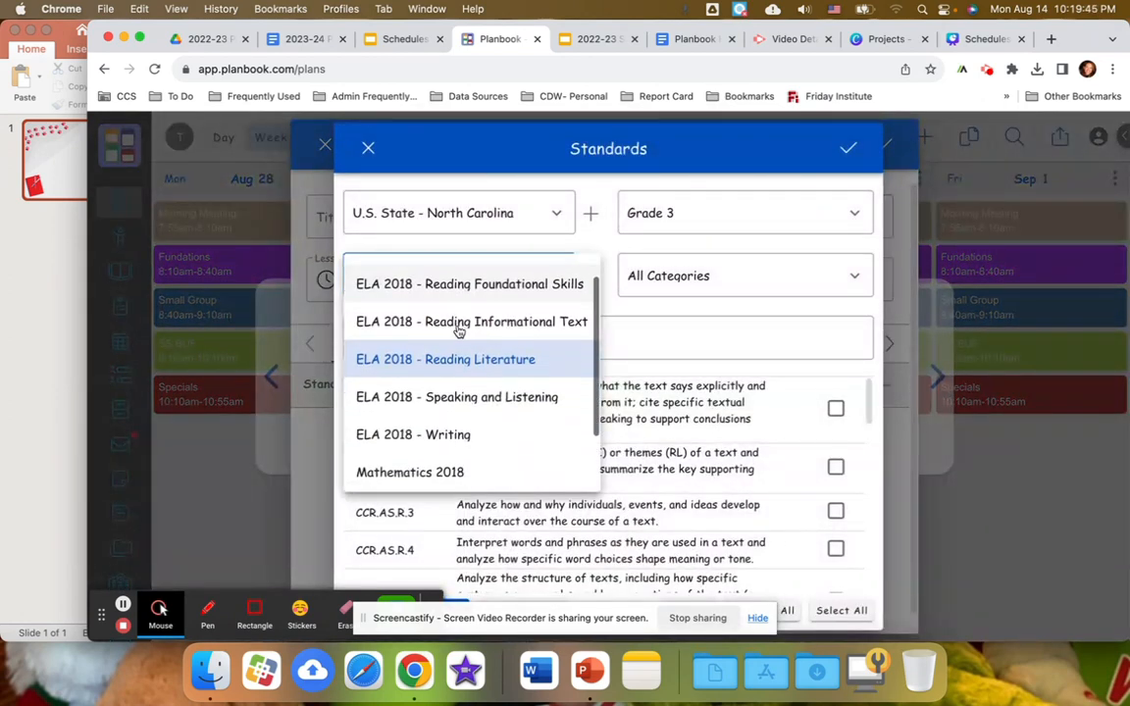
scroll(458, 331, "up", 3)
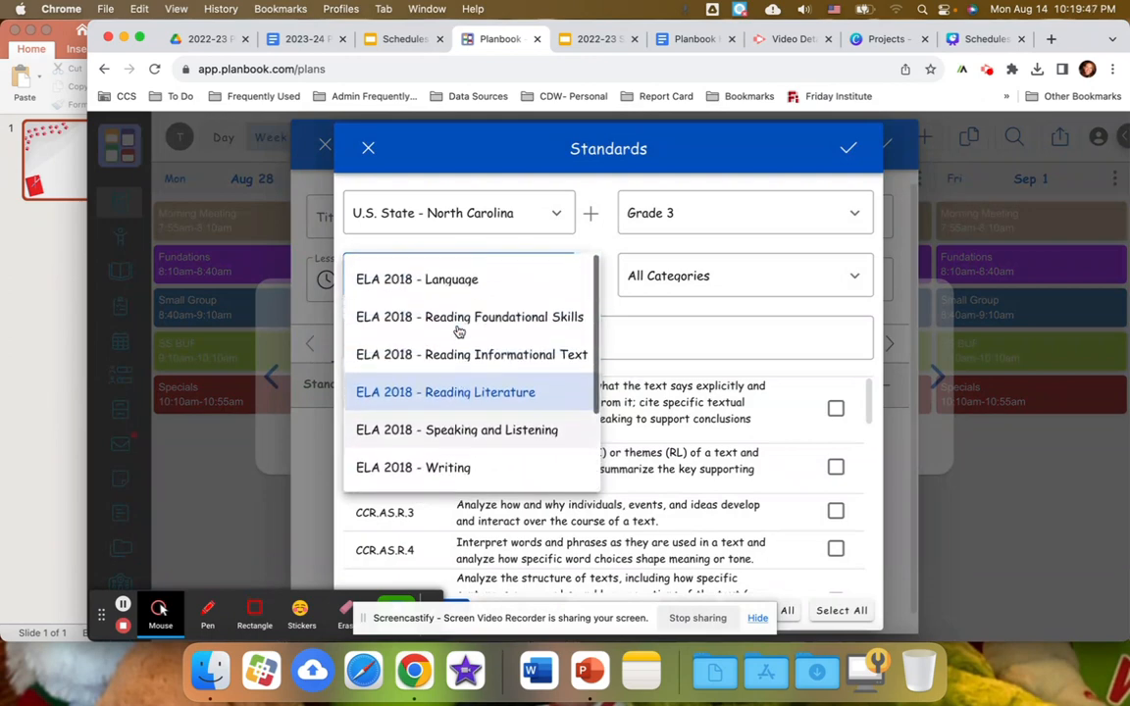
scroll(457, 330, "down", 3)
left_click(854, 151)
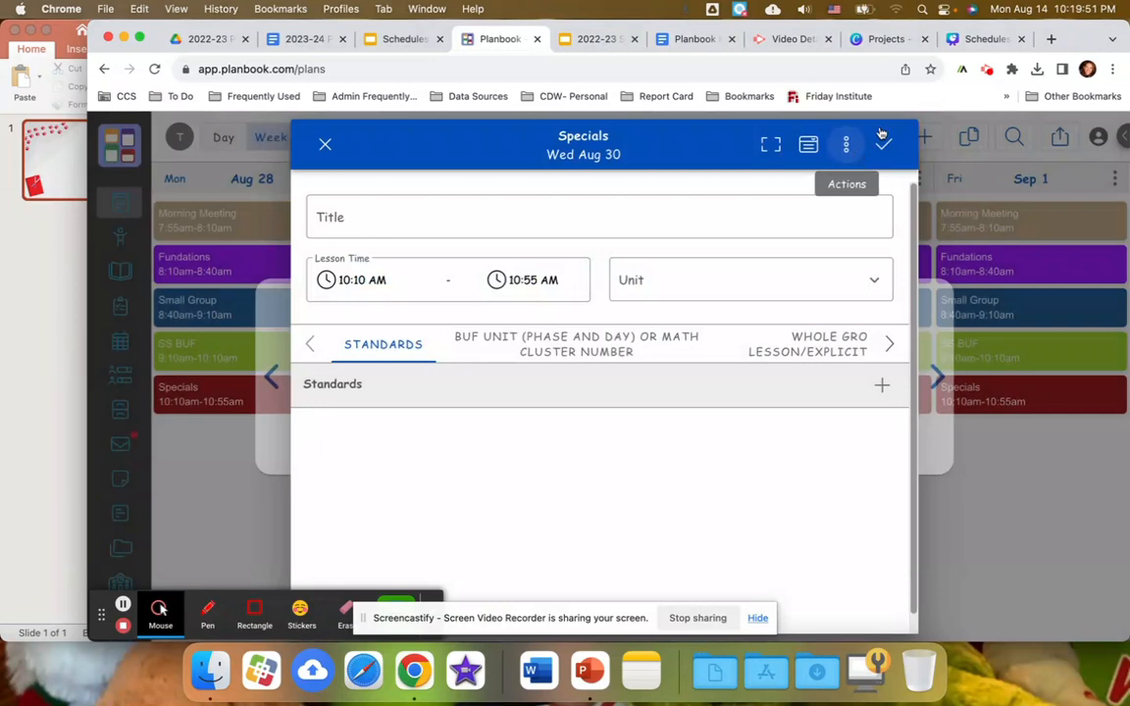
left_click(883, 144)
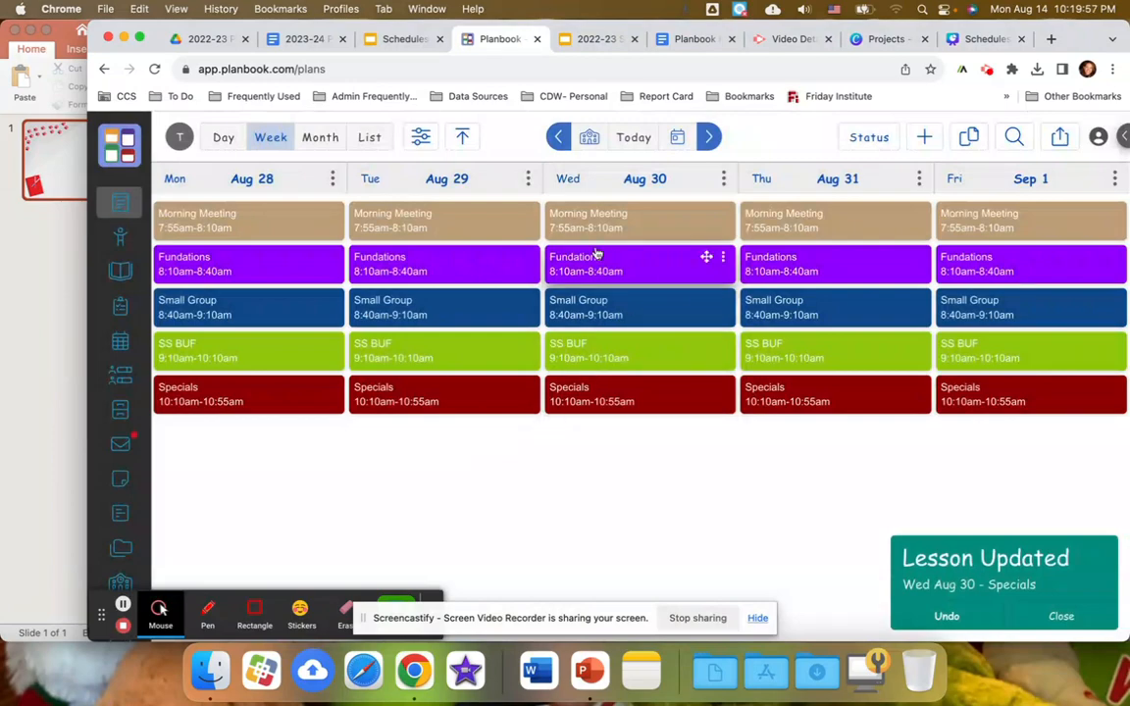
Add the Grade 3 Reading Literature standards RL.3.1 and RL.3.2 to the Wednesday Aug 30 Small Group lesson and save it.
left_click(589, 316)
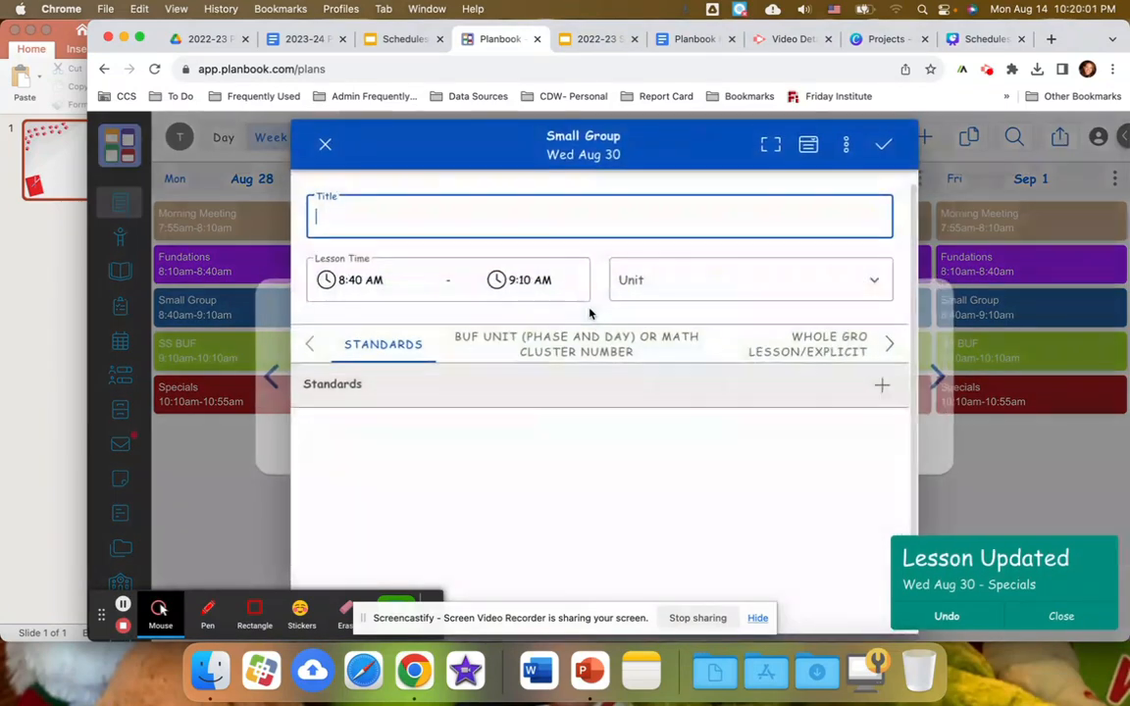
left_click(881, 384)
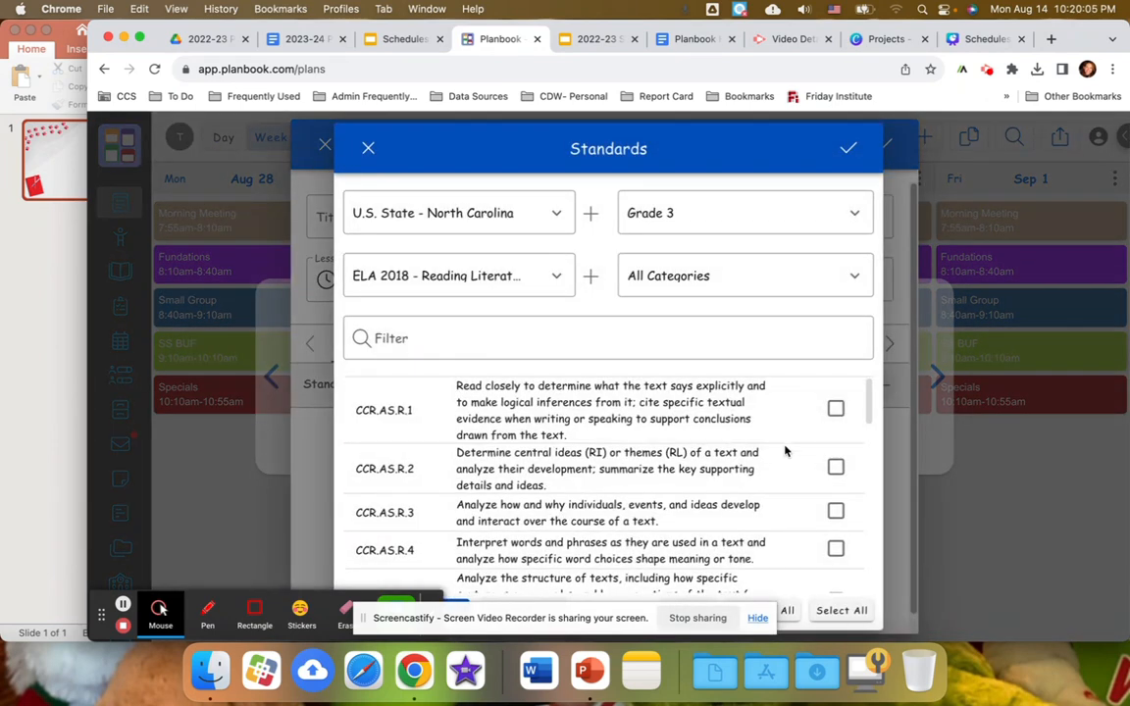
scroll(706, 529, "down", 3)
scroll(670, 534, "down", 8)
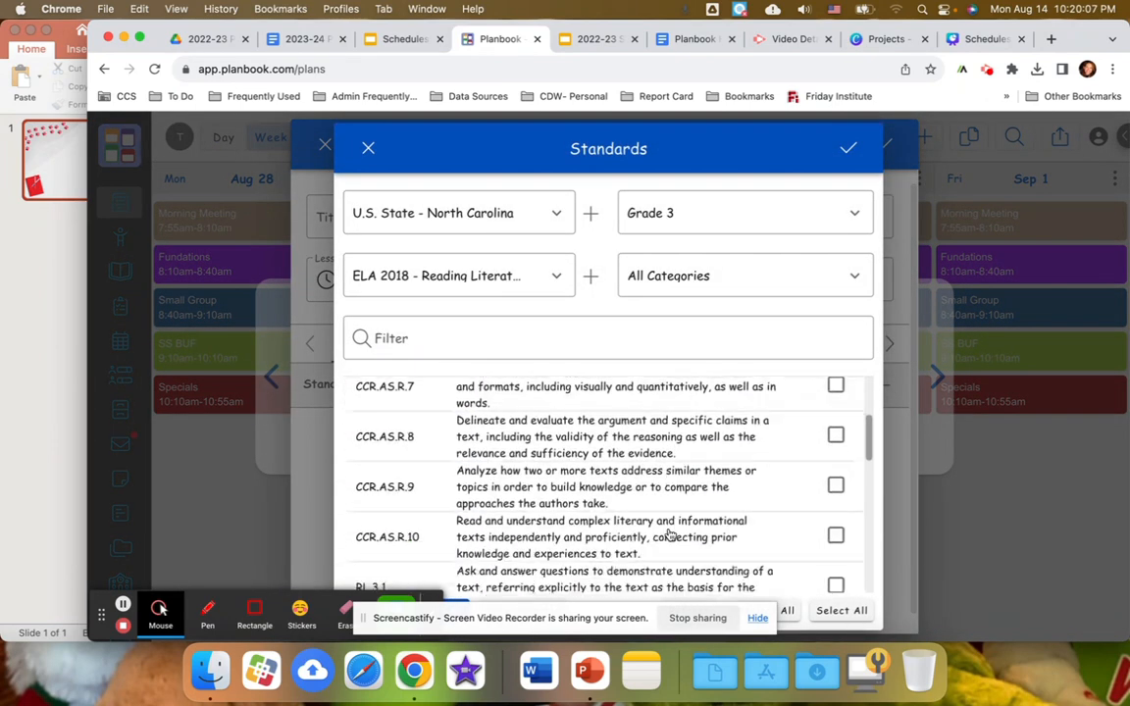
left_click(836, 430)
left_click(835, 487)
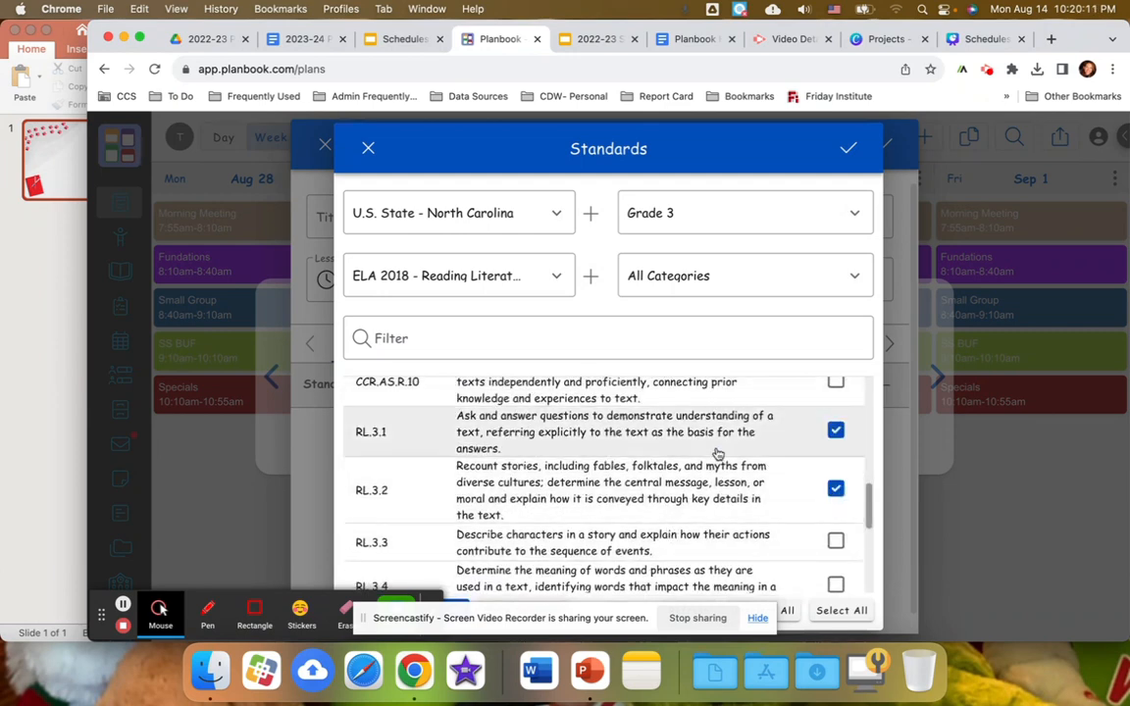
left_click(848, 149)
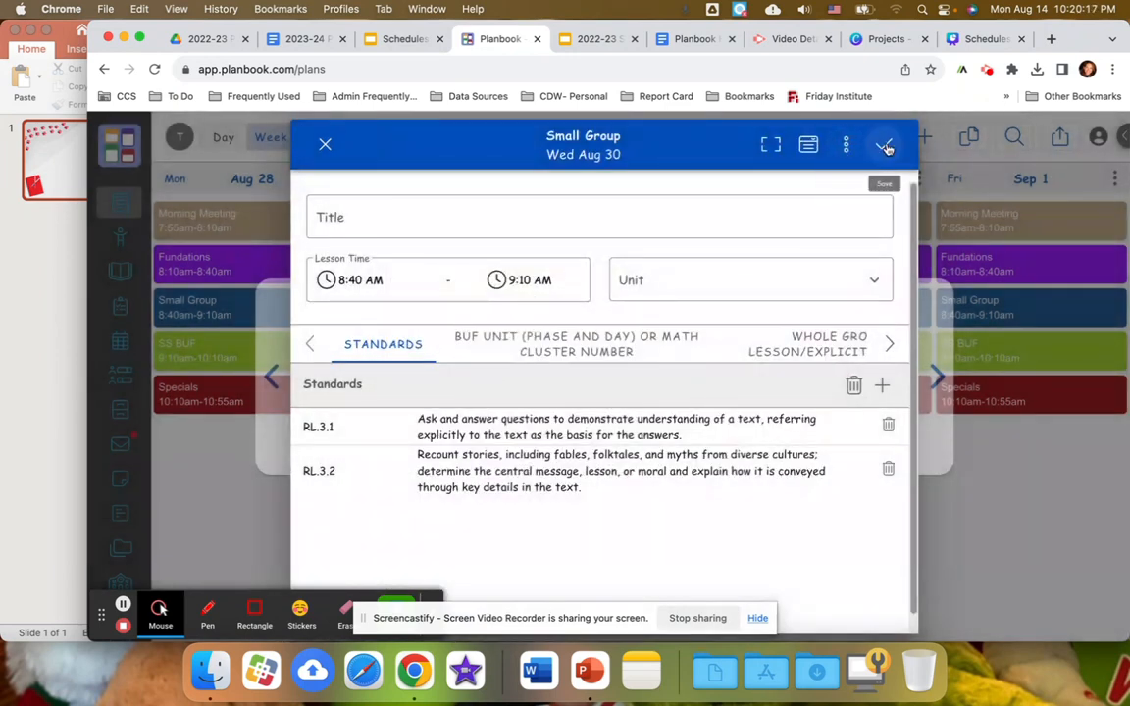
left_click(885, 147)
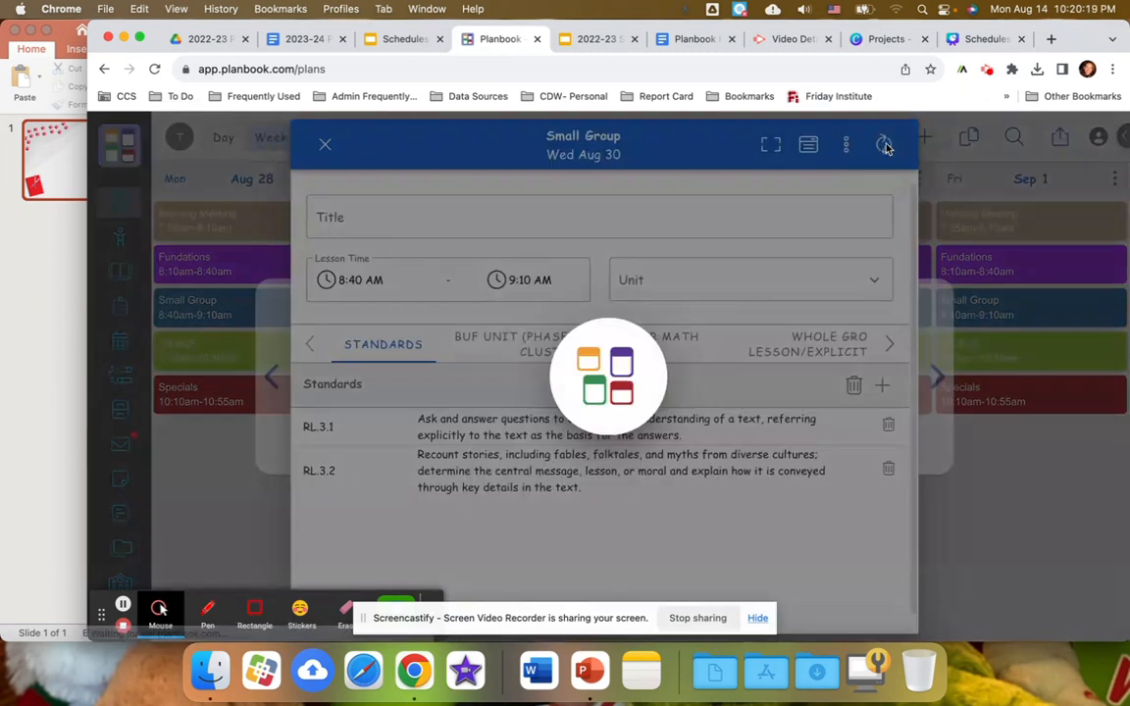